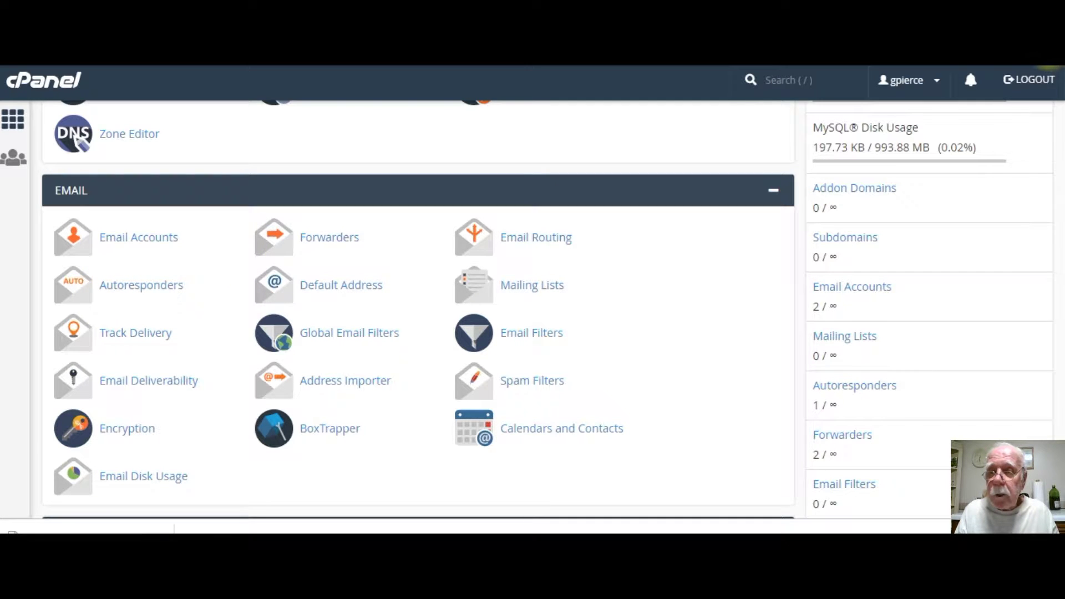
Scroll the cPanel home page past the Email tools to the Metrics section with Awstats.
{"action": "scroll", "coordinate": [1059, 200], "scroll_direction": "down", "scroll_amount": 7}
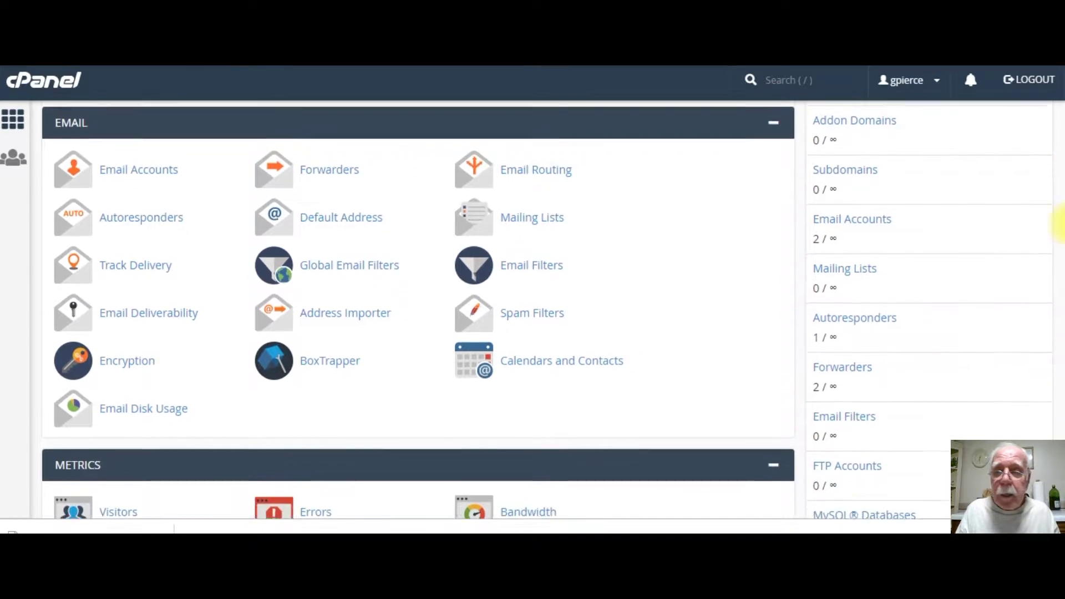
{"action": "scroll", "coordinate": [1060, 283], "scroll_direction": "down", "scroll_amount": 3}
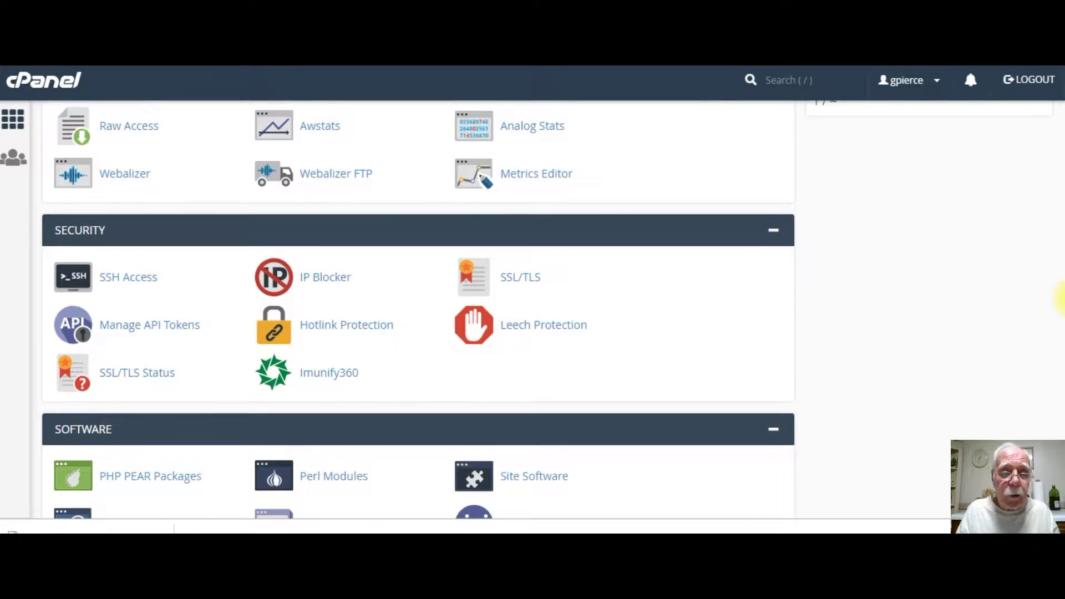
{"action": "scroll", "coordinate": [1060, 283], "scroll_direction": "up", "scroll_amount": 2}
{"action": "scroll", "coordinate": [1060, 285], "scroll_direction": "down", "scroll_amount": 1}
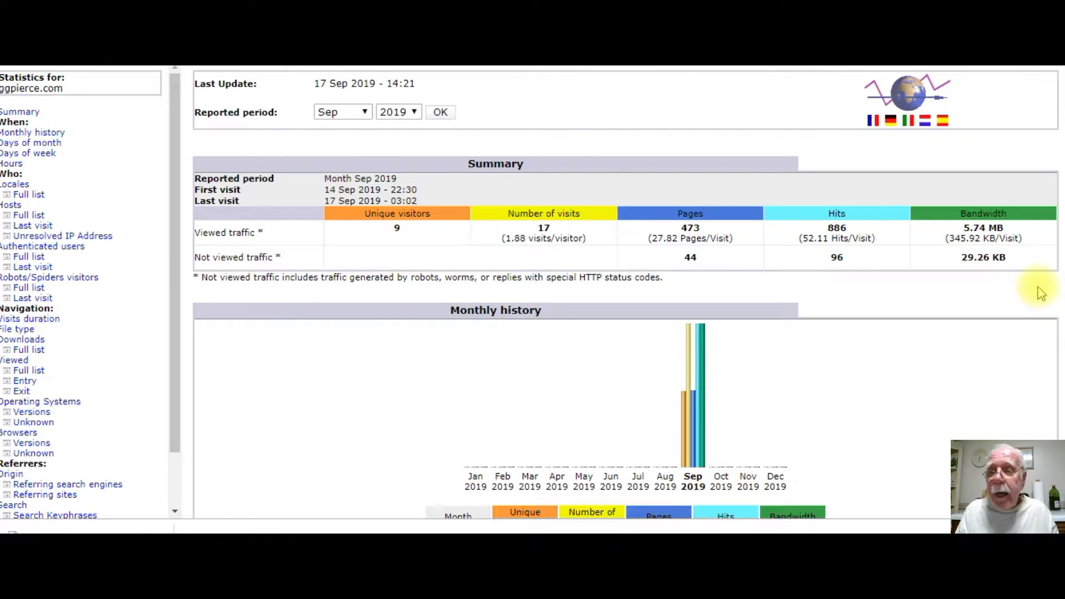
Scroll the ggpierce.com Awstats report from the September 2019 summary down to monthly history.
{"action": "left_click_drag", "start_coordinate": [1059, 91], "coordinate": [1059, 127]}
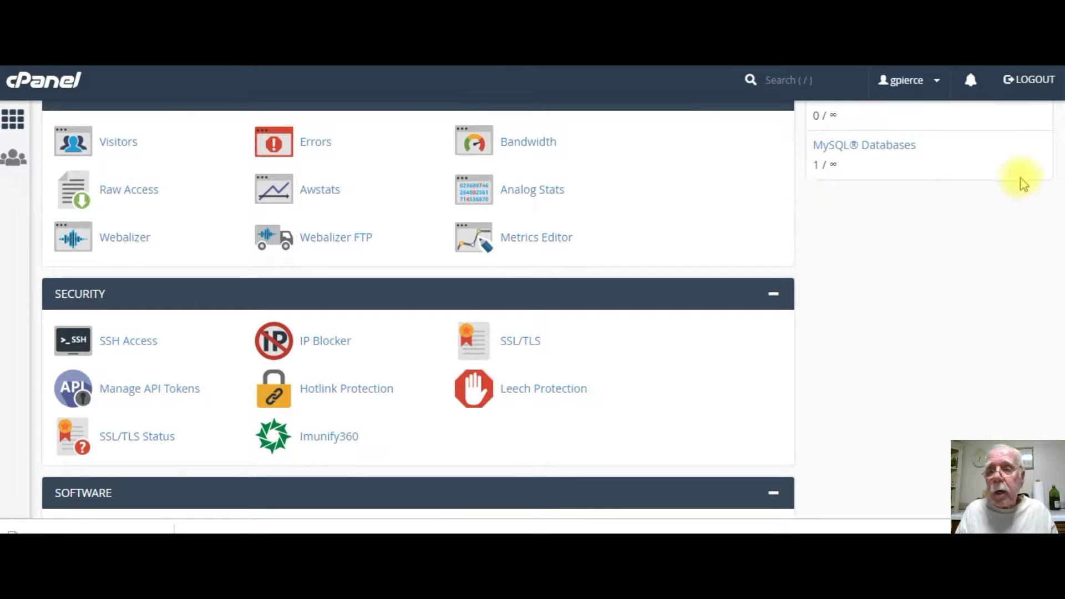
Scroll down to the Softaculous section and launch the SitePad Website Builder.
{"action": "left_click_drag", "start_coordinate": [1060, 294], "coordinate": [1059, 438]}
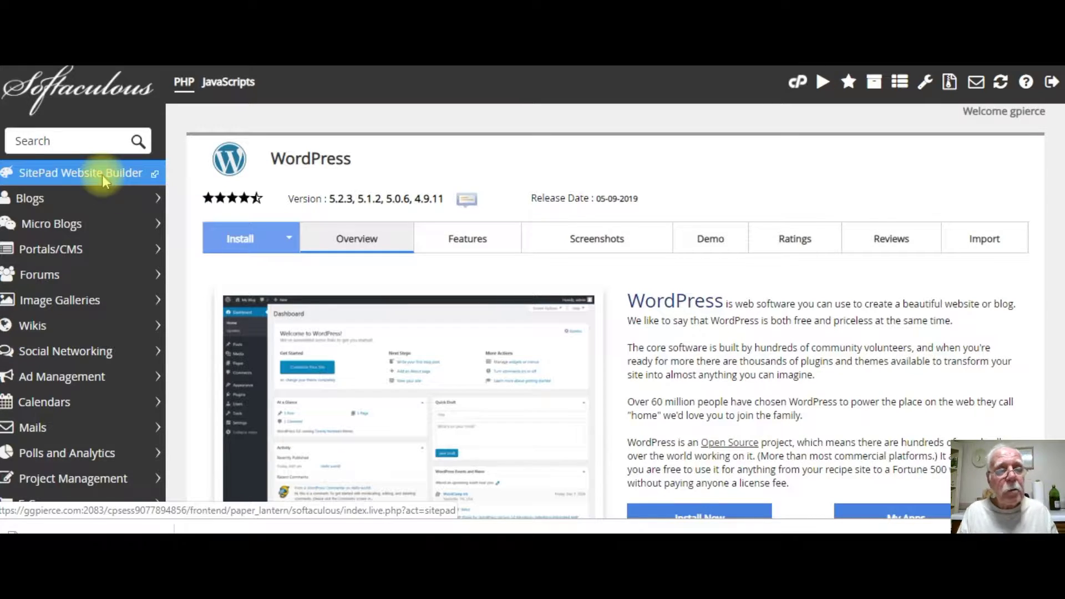
{"action": "left_click", "coordinate": [102, 175]}
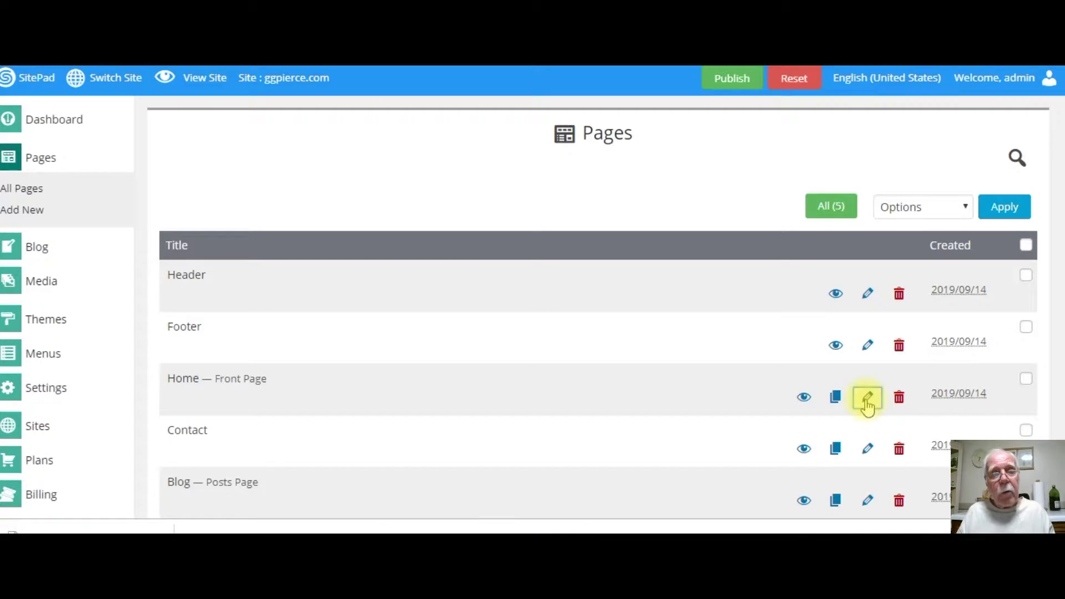
{"action": "left_click", "coordinate": [867, 398]}
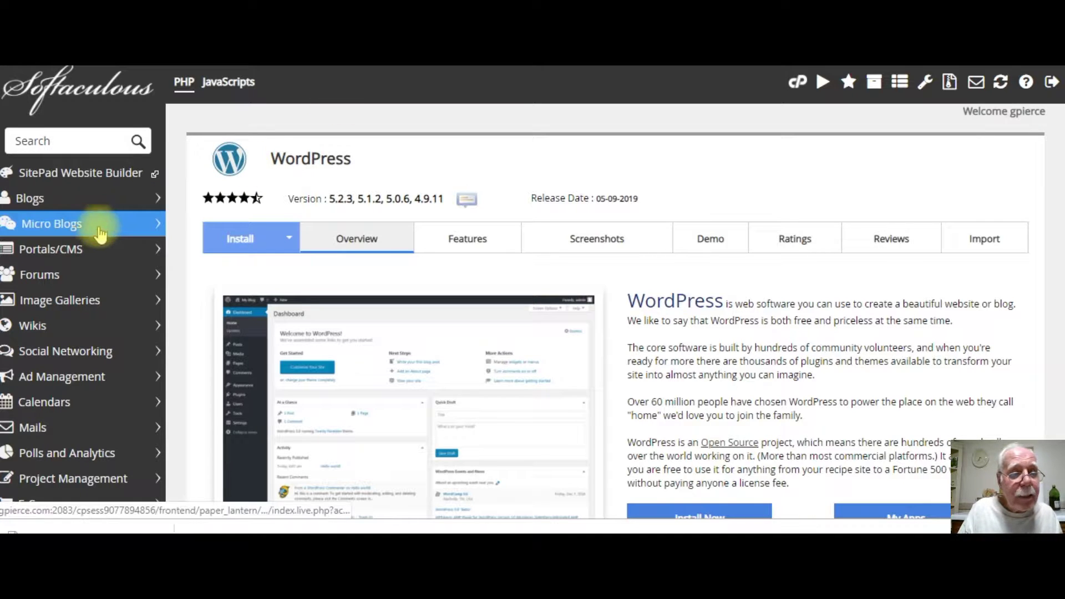
Show the Portals/CMS category and browse Concrete5, MODX and CMS Made Simple listings.
{"action": "left_click", "coordinate": [87, 253]}
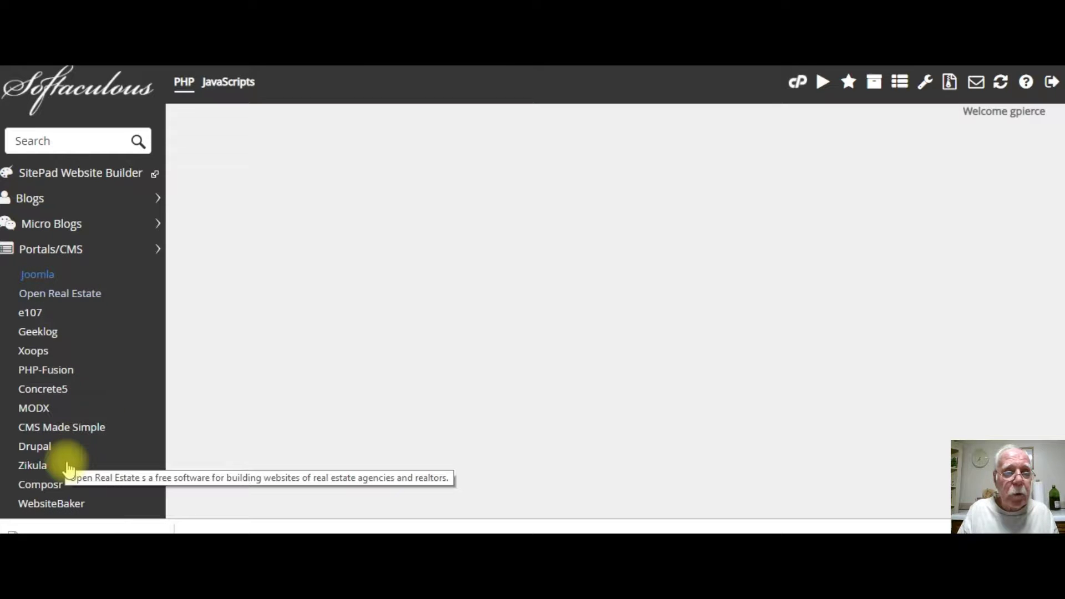
{"action": "scroll", "coordinate": [1059, 116], "scroll_direction": "up", "scroll_amount": 15}
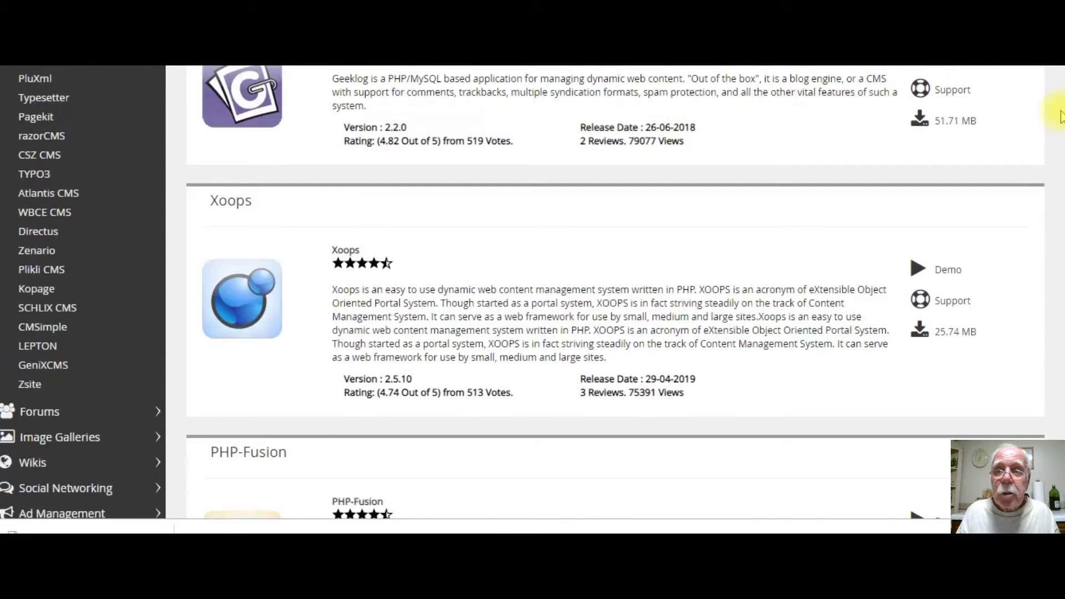
{"action": "scroll", "coordinate": [1059, 115], "scroll_direction": "up", "scroll_amount": 7}
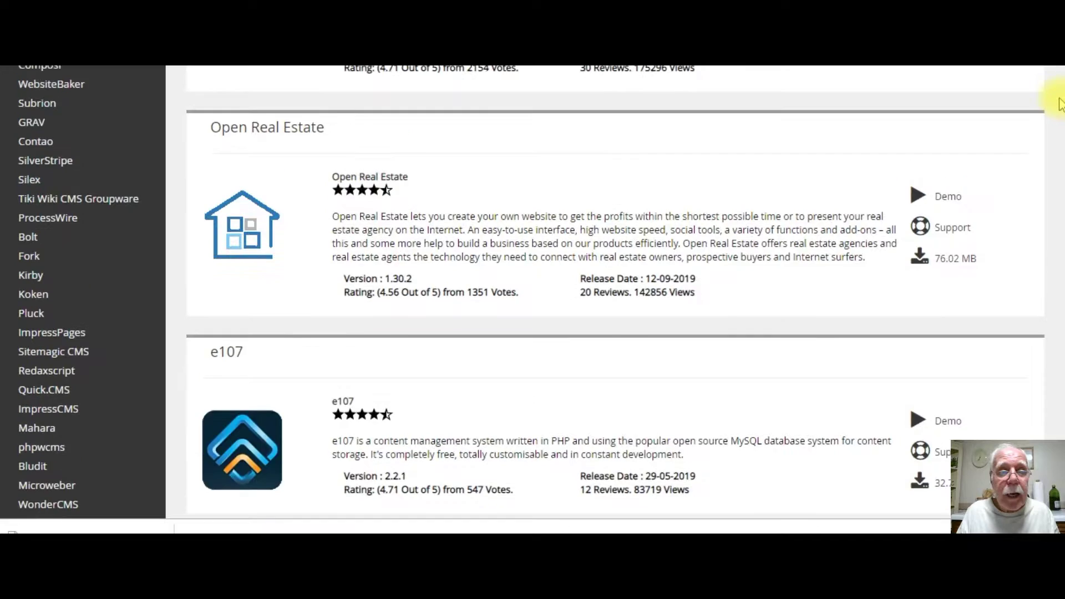
{"action": "scroll", "coordinate": [1060, 119], "scroll_direction": "down", "scroll_amount": 9}
{"action": "scroll", "coordinate": [1059, 120], "scroll_direction": "down", "scroll_amount": 8}
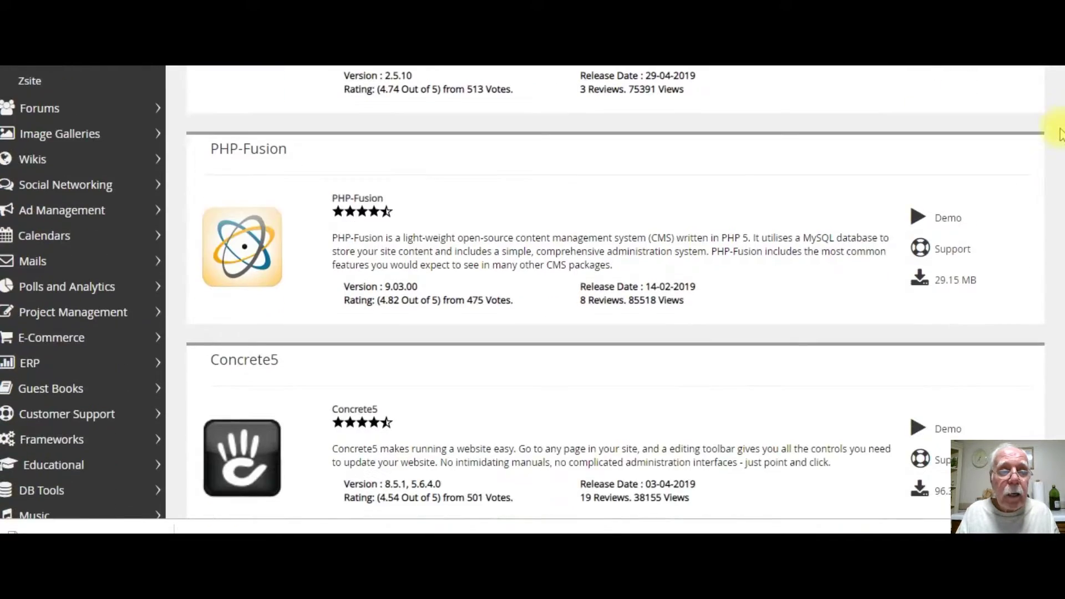
{"action": "scroll", "coordinate": [1059, 136], "scroll_direction": "down", "scroll_amount": 5}
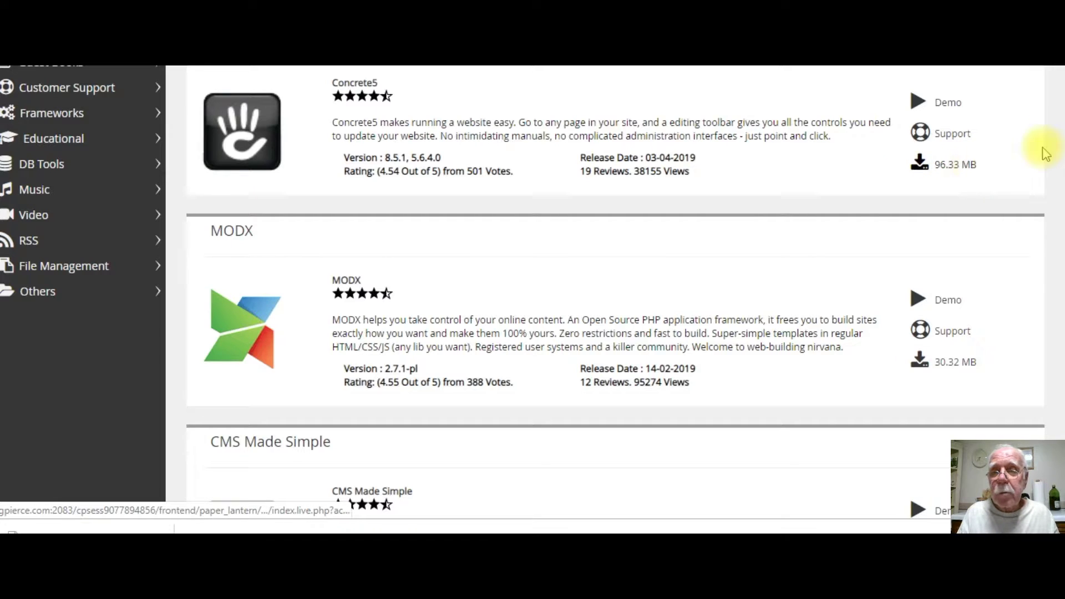
{"action": "scroll", "coordinate": [1061, 136], "scroll_direction": "down", "scroll_amount": 5}
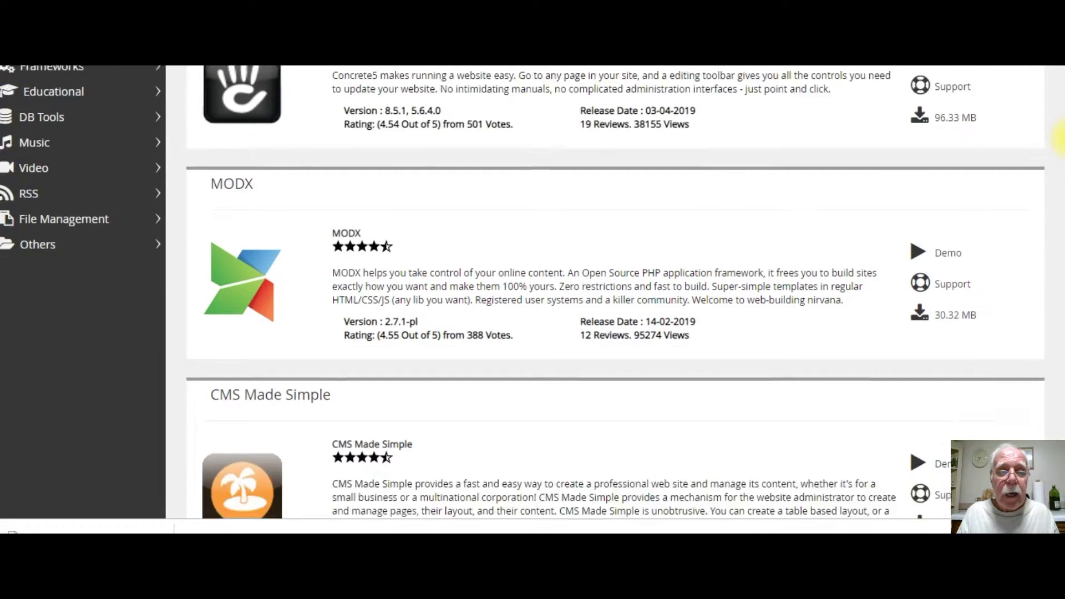
Scroll past ProcessWire to the Typesetter entry and bring up its 5.1 install page.
{"action": "scroll", "coordinate": [1060, 136], "scroll_direction": "down", "scroll_amount": 1}
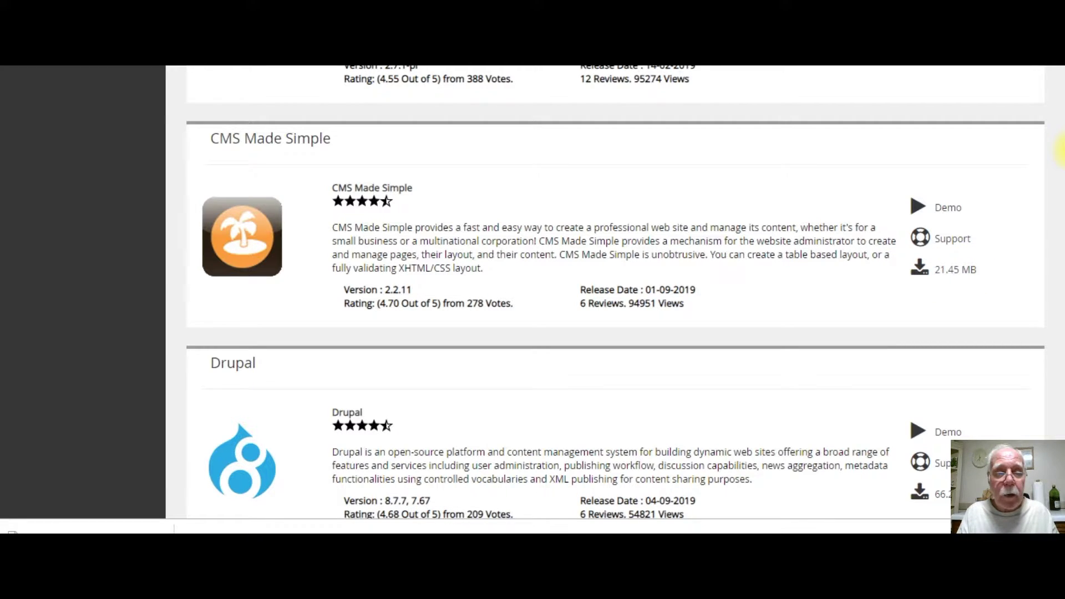
{"action": "scroll", "coordinate": [1059, 149], "scroll_direction": "down", "scroll_amount": 1}
{"action": "scroll", "coordinate": [1059, 151], "scroll_direction": "down", "scroll_amount": 1}
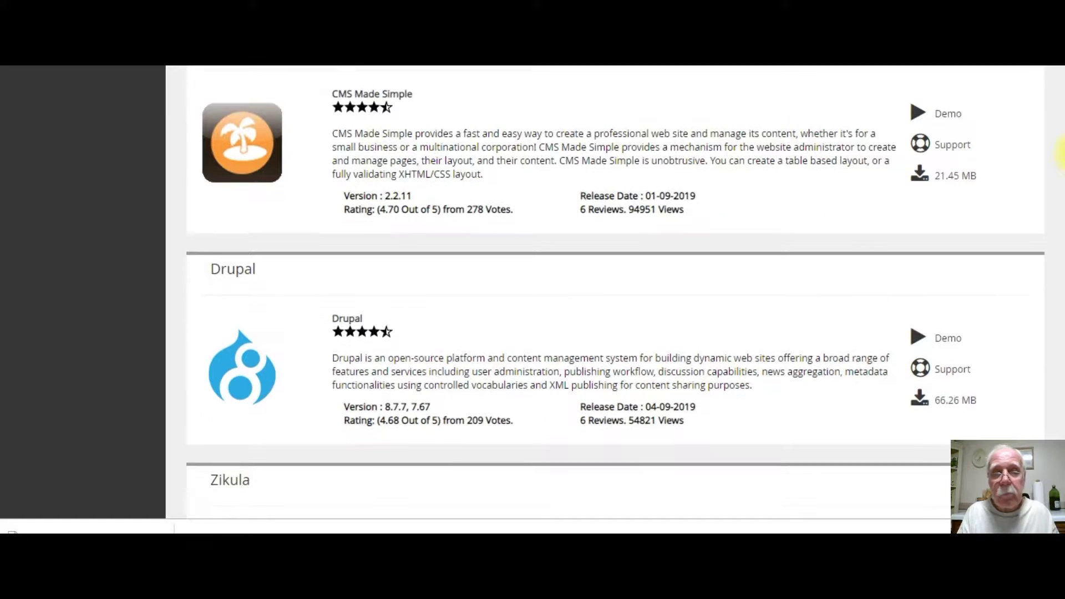
{"action": "scroll", "coordinate": [1059, 151], "scroll_direction": "down", "scroll_amount": 1}
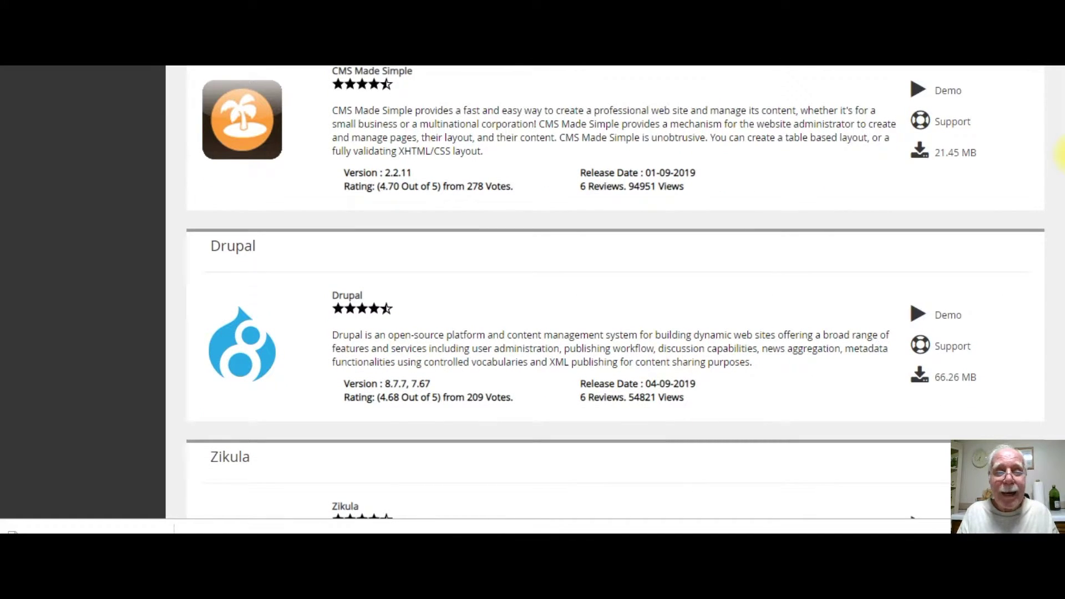
{"action": "scroll", "coordinate": [1059, 149], "scroll_direction": "down", "scroll_amount": 6}
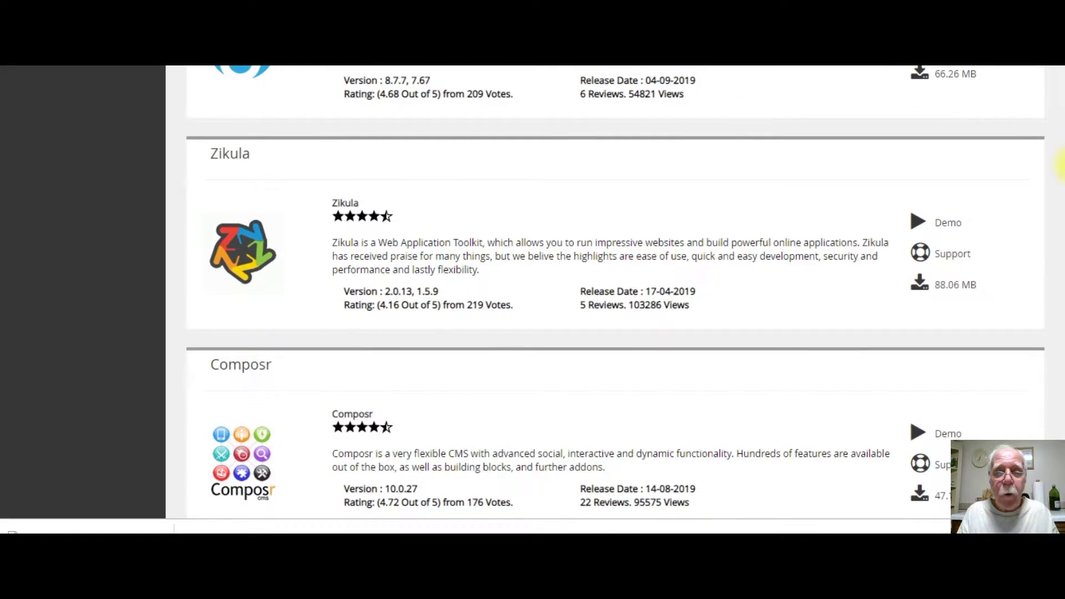
{"action": "scroll", "coordinate": [1056, 164], "scroll_direction": "up", "scroll_amount": 1}
{"action": "scroll", "coordinate": [1059, 164], "scroll_direction": "up", "scroll_amount": 1}
{"action": "scroll", "coordinate": [1059, 166], "scroll_direction": "down", "scroll_amount": 10}
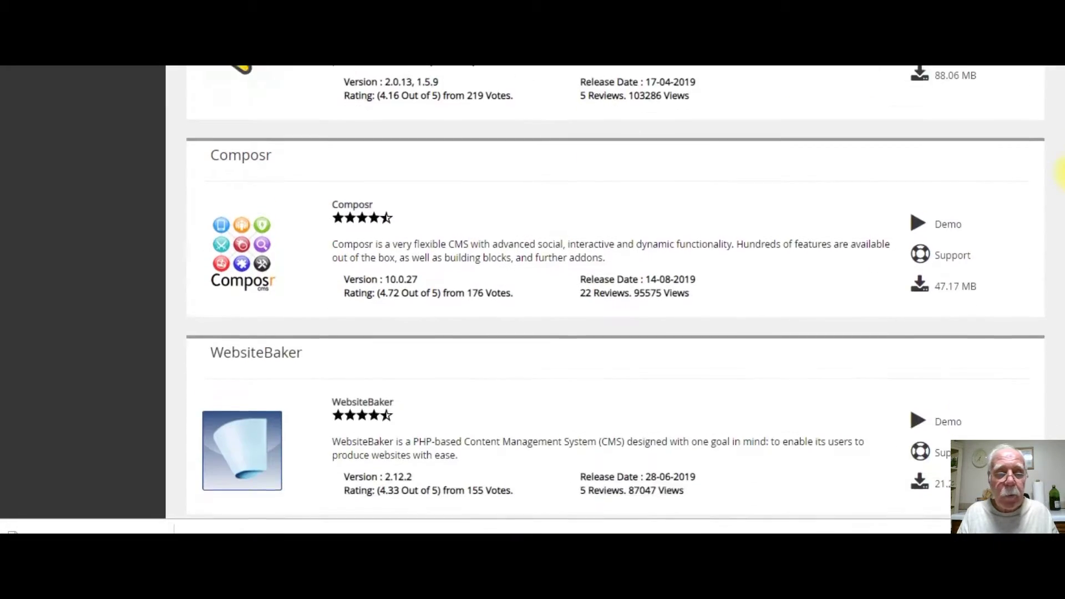
{"action": "scroll", "coordinate": [1059, 183], "scroll_direction": "down", "scroll_amount": 9}
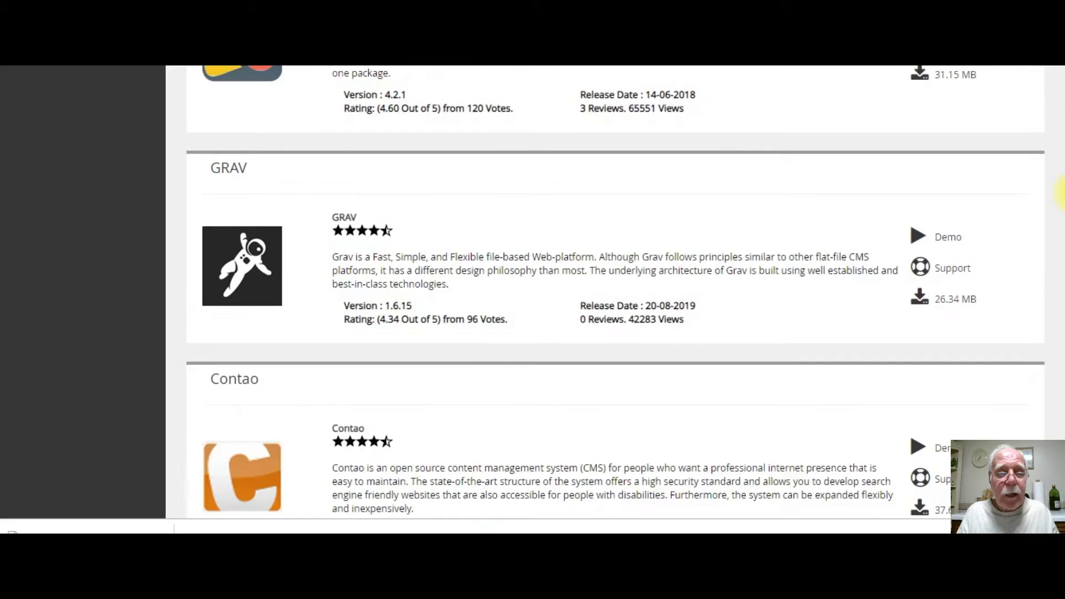
{"action": "scroll", "coordinate": [1059, 194], "scroll_direction": "down", "scroll_amount": 18}
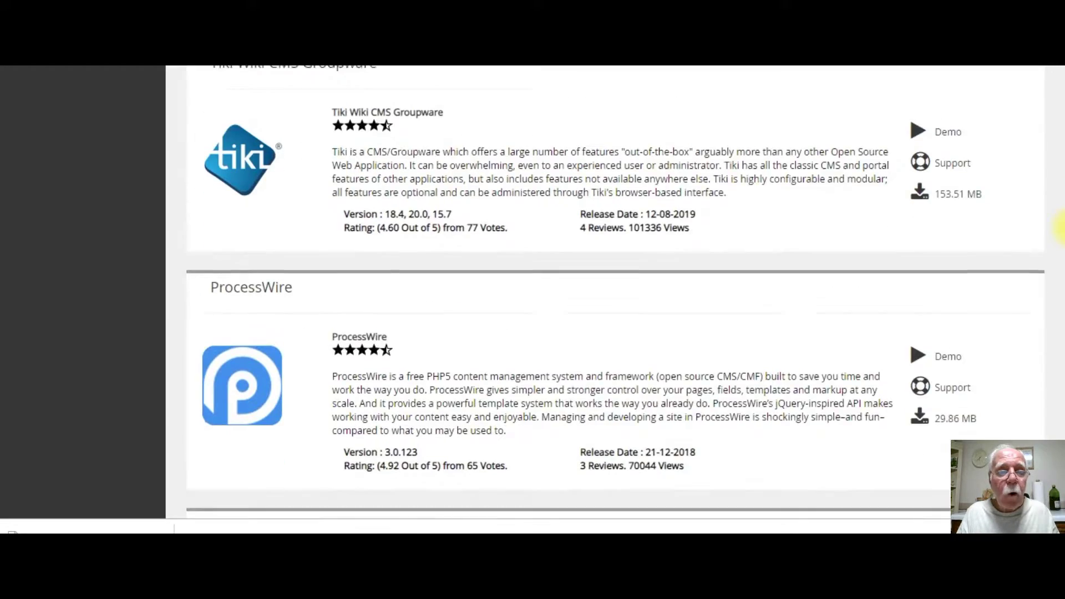
{"action": "scroll", "coordinate": [1059, 228], "scroll_direction": "up", "scroll_amount": 2}
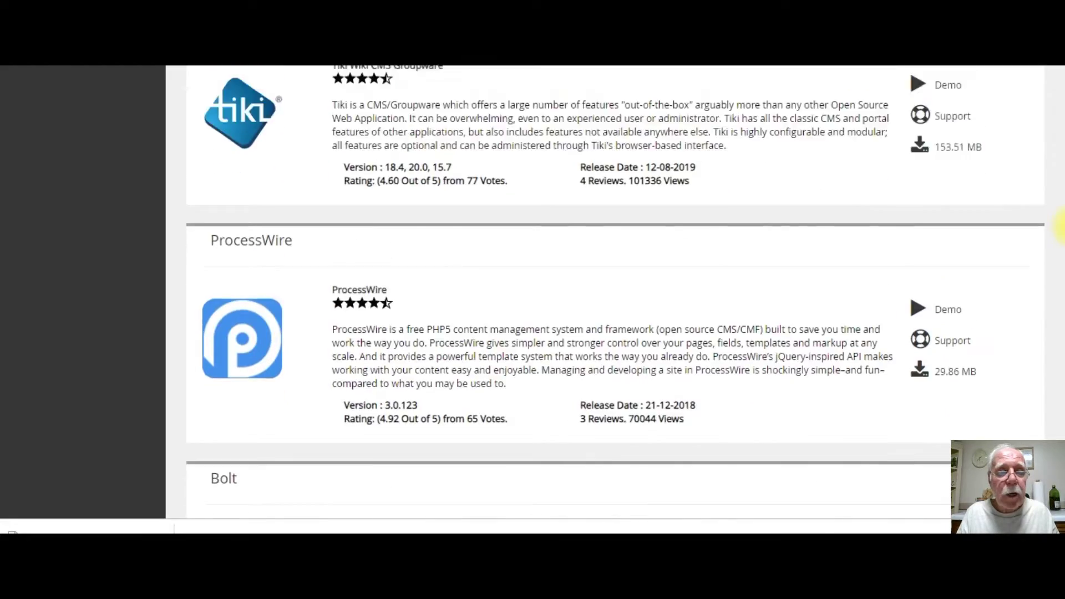
{"action": "scroll", "coordinate": [1059, 277], "scroll_direction": "down", "scroll_amount": 10}
{"action": "scroll", "coordinate": [1059, 327], "scroll_direction": "down", "scroll_amount": 12}
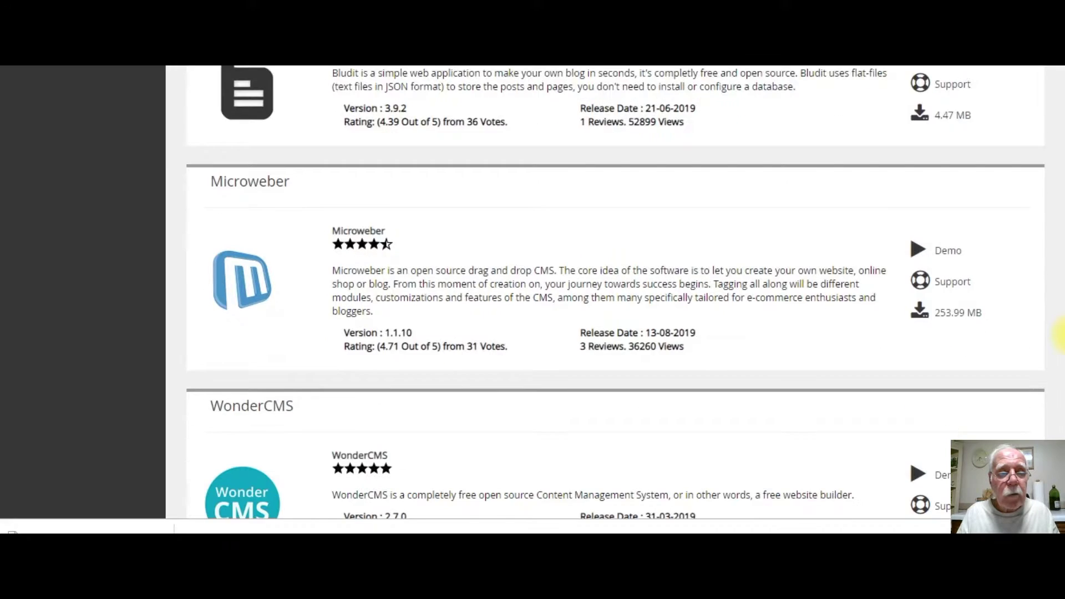
{"action": "scroll", "coordinate": [1059, 345], "scroll_direction": "down", "scroll_amount": 10}
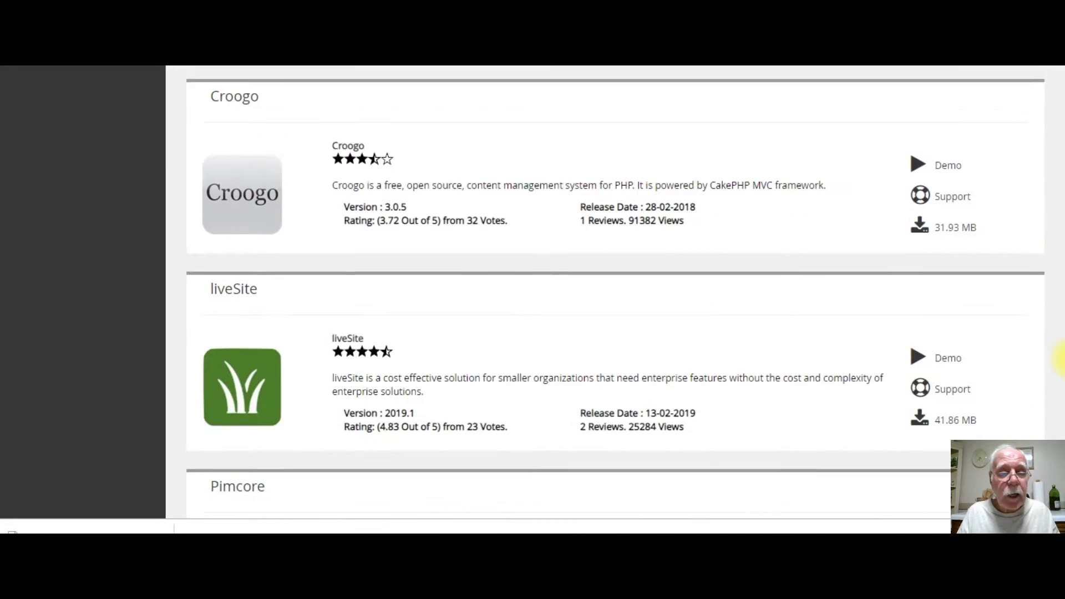
{"action": "scroll", "coordinate": [1059, 363], "scroll_direction": "down", "scroll_amount": 2}
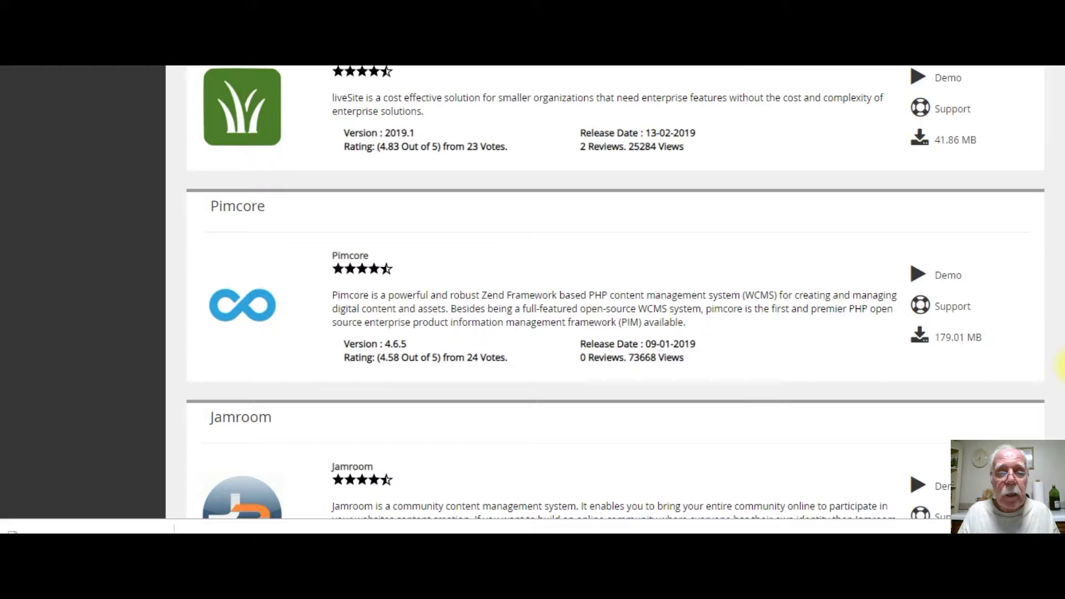
{"action": "scroll", "coordinate": [1059, 366], "scroll_direction": "down", "scroll_amount": 5}
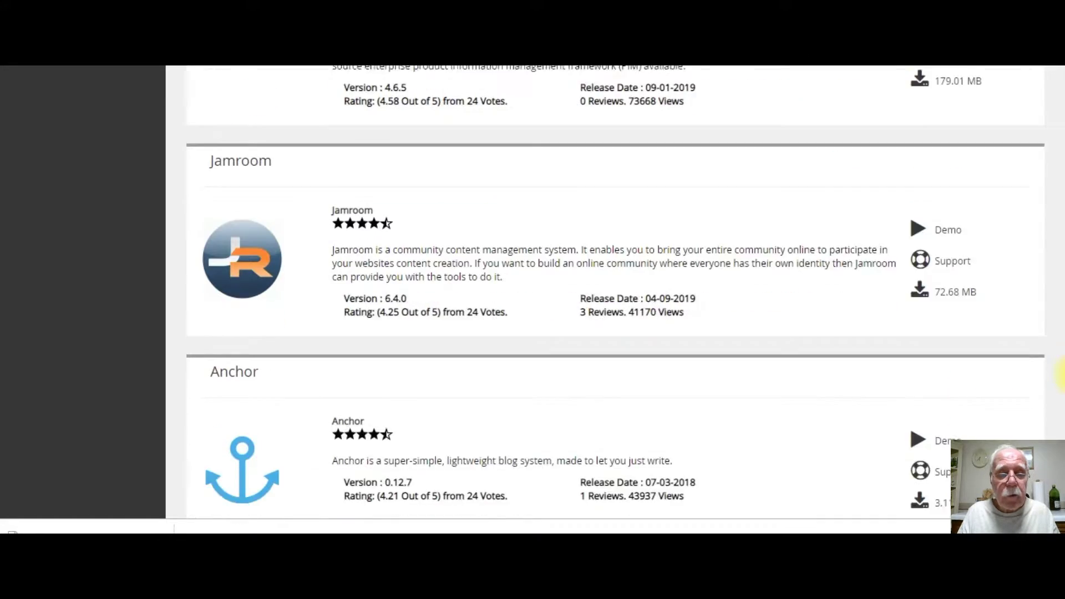
{"action": "scroll", "coordinate": [1061, 374], "scroll_direction": "down", "scroll_amount": 10}
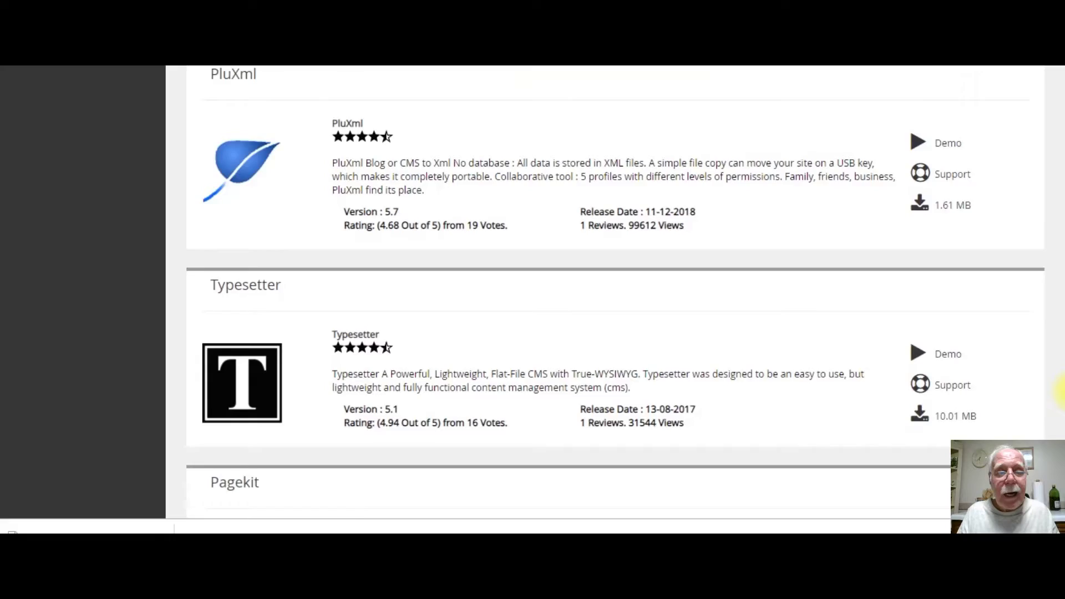
{"action": "scroll", "coordinate": [1060, 391], "scroll_direction": "down", "scroll_amount": 3}
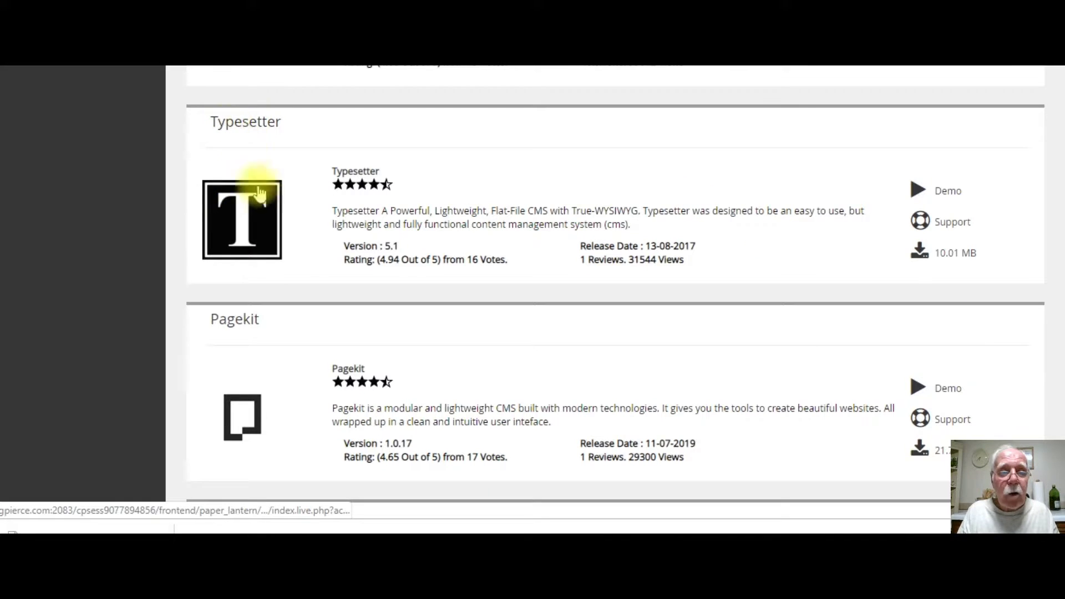
{"action": "left_click", "coordinate": [243, 213]}
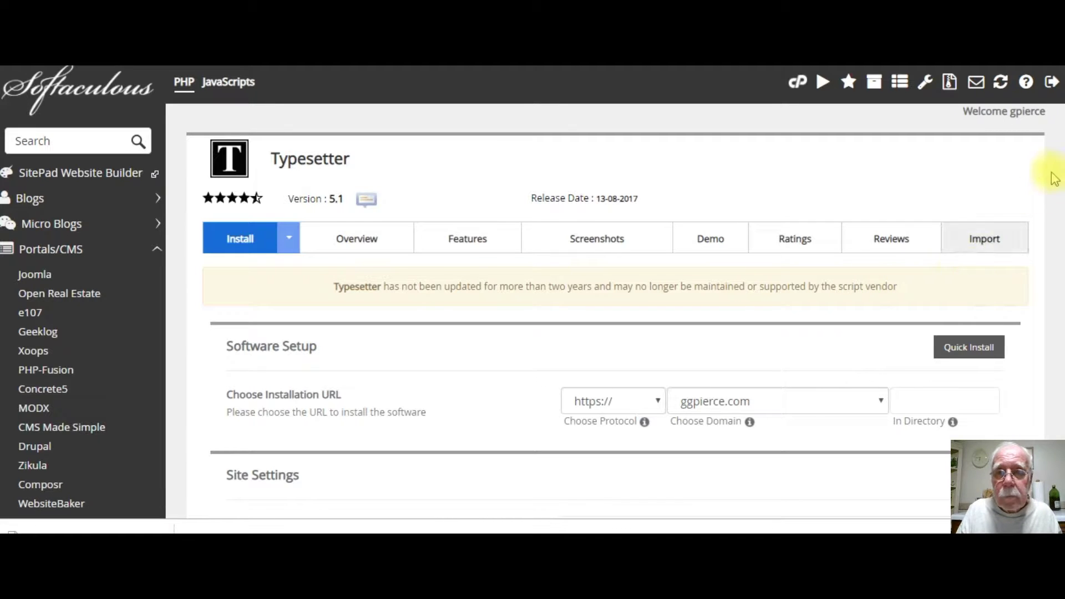
Scroll the CMS listing to the ProcessWire 3.0.123 entry, rated 4.92, just above Bolt.
{"action": "scroll", "coordinate": [1056, 167], "scroll_direction": "down", "scroll_amount": 2}
{"action": "scroll", "coordinate": [1059, 172], "scroll_direction": "down", "scroll_amount": 1}
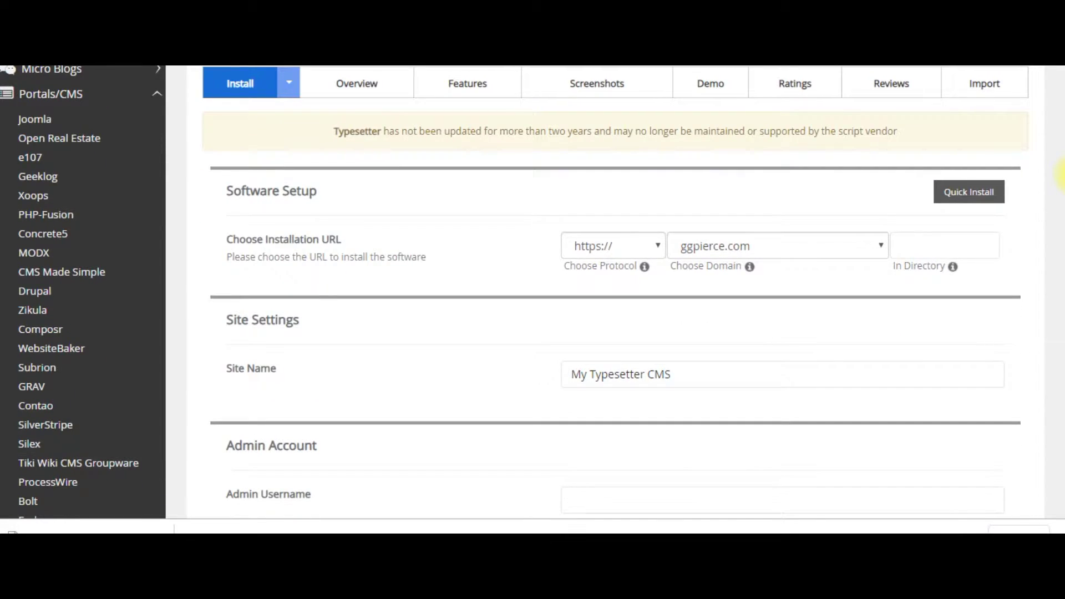
{"action": "scroll", "coordinate": [1059, 178], "scroll_direction": "down", "scroll_amount": 1}
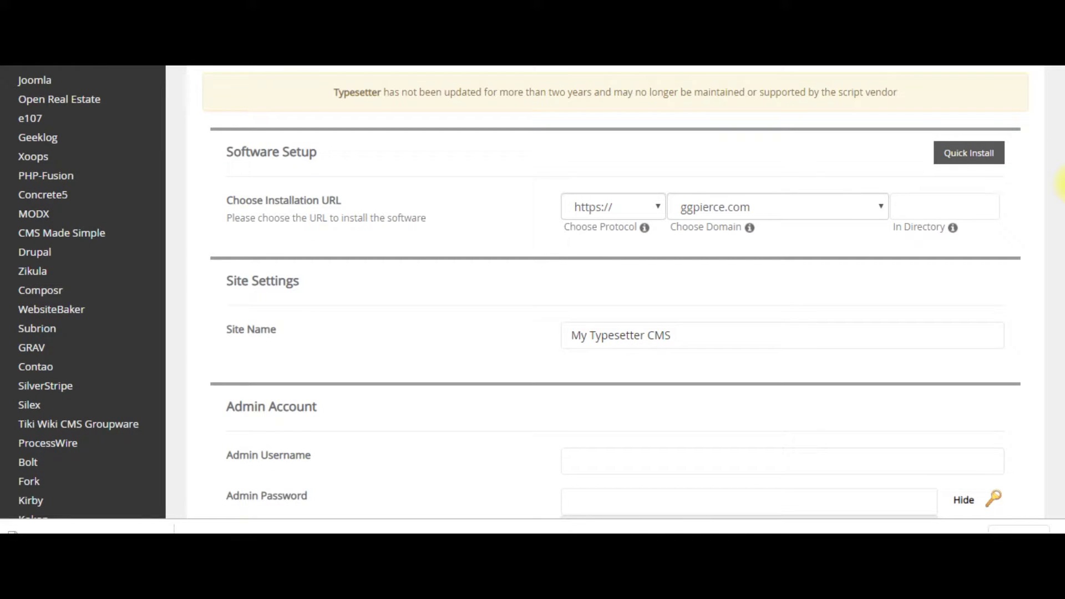
{"action": "scroll", "coordinate": [1060, 184], "scroll_direction": "down", "scroll_amount": 1}
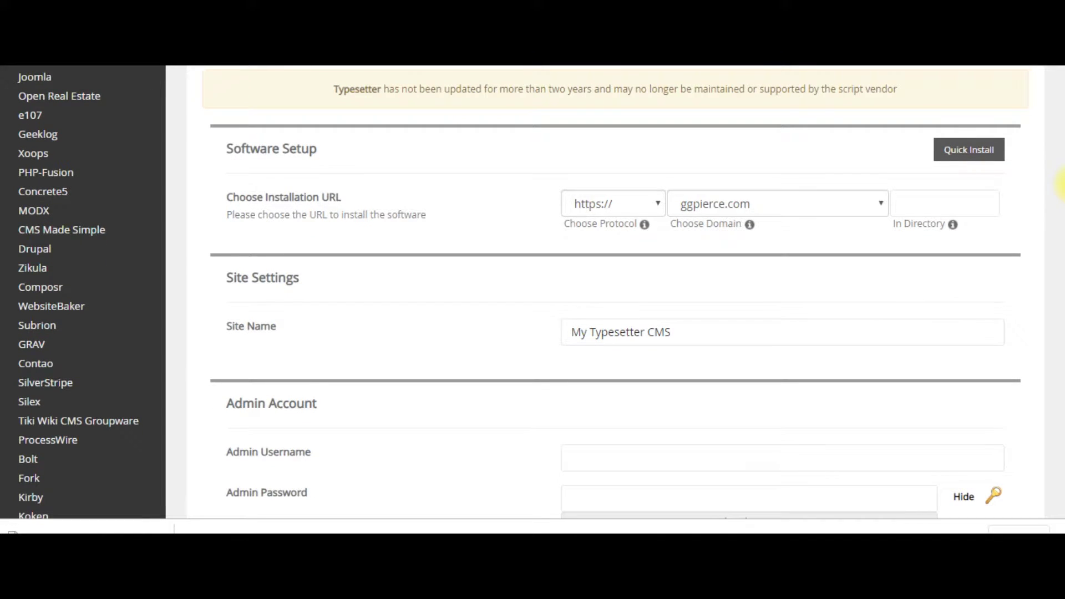
{"action": "scroll", "coordinate": [1059, 189], "scroll_direction": "down", "scroll_amount": 1}
{"action": "scroll", "coordinate": [1059, 189], "scroll_direction": "up", "scroll_amount": 1}
{"action": "scroll", "coordinate": [1059, 222], "scroll_direction": "down", "scroll_amount": 5}
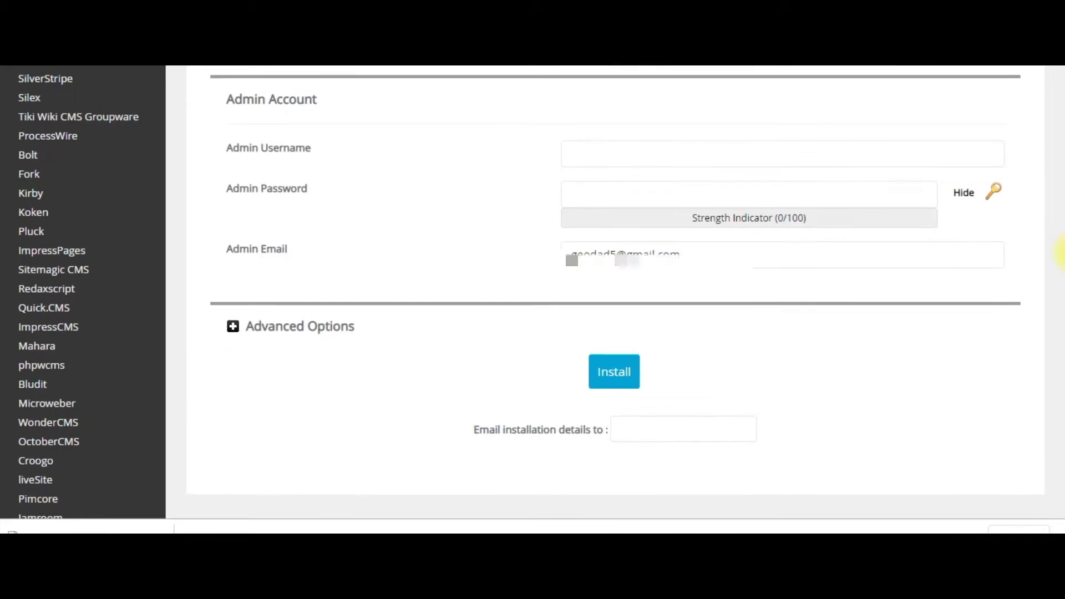
{"action": "scroll", "coordinate": [1061, 221], "scroll_direction": "up", "scroll_amount": 8}
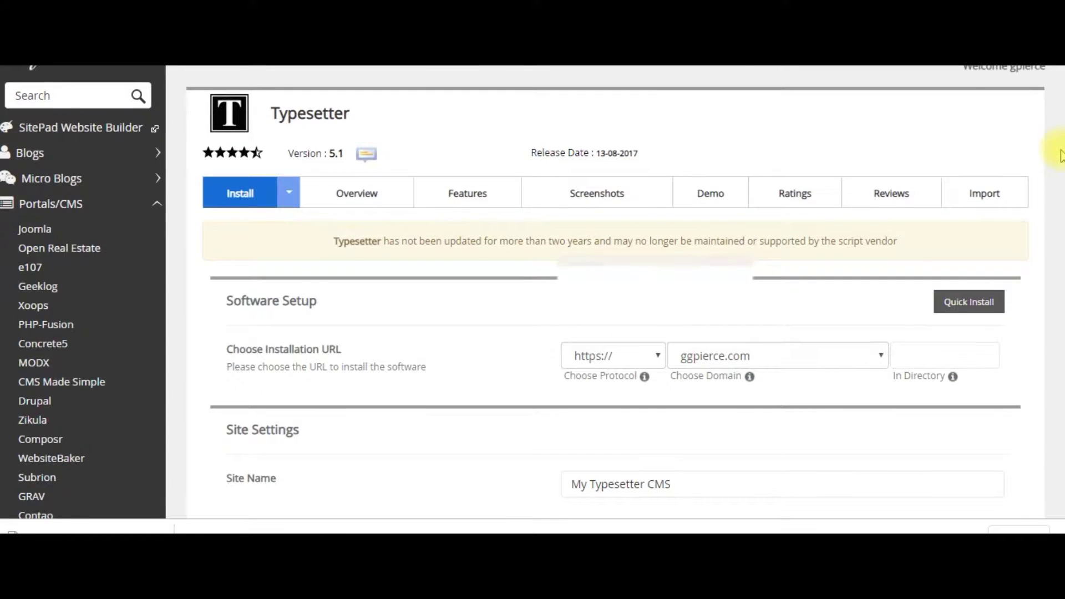
{"action": "scroll", "coordinate": [1060, 155], "scroll_direction": "up", "scroll_amount": 1}
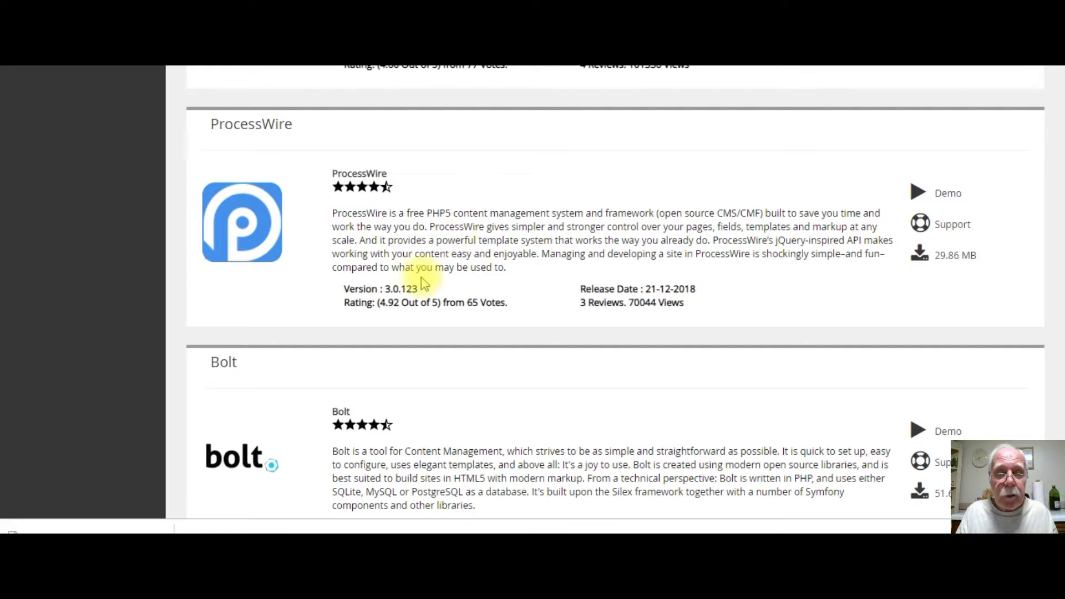
{"action": "left_click", "coordinate": [252, 128]}
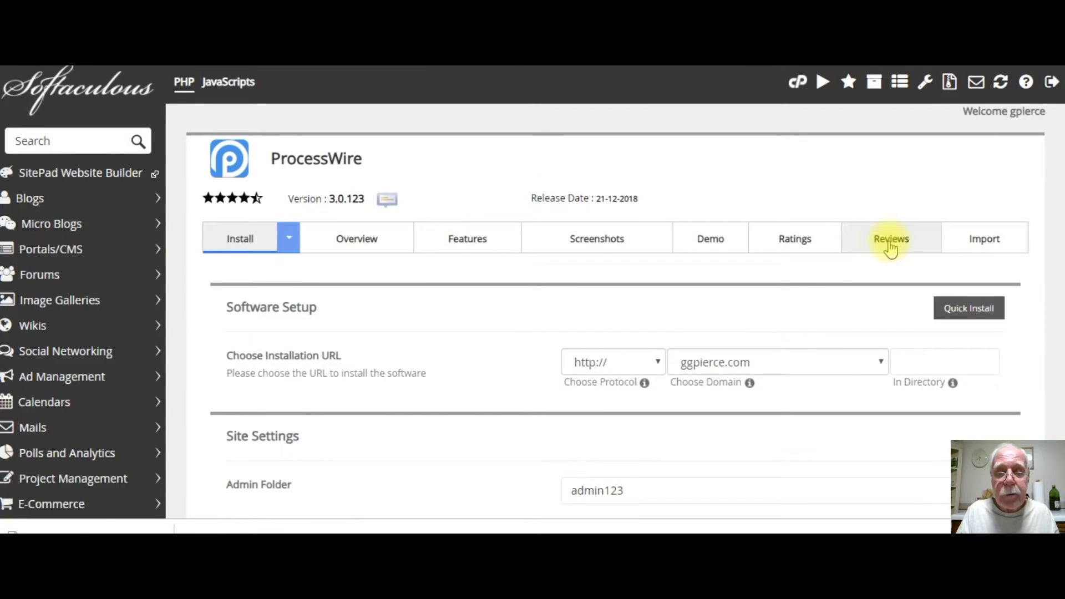
{"action": "left_click", "coordinate": [890, 244]}
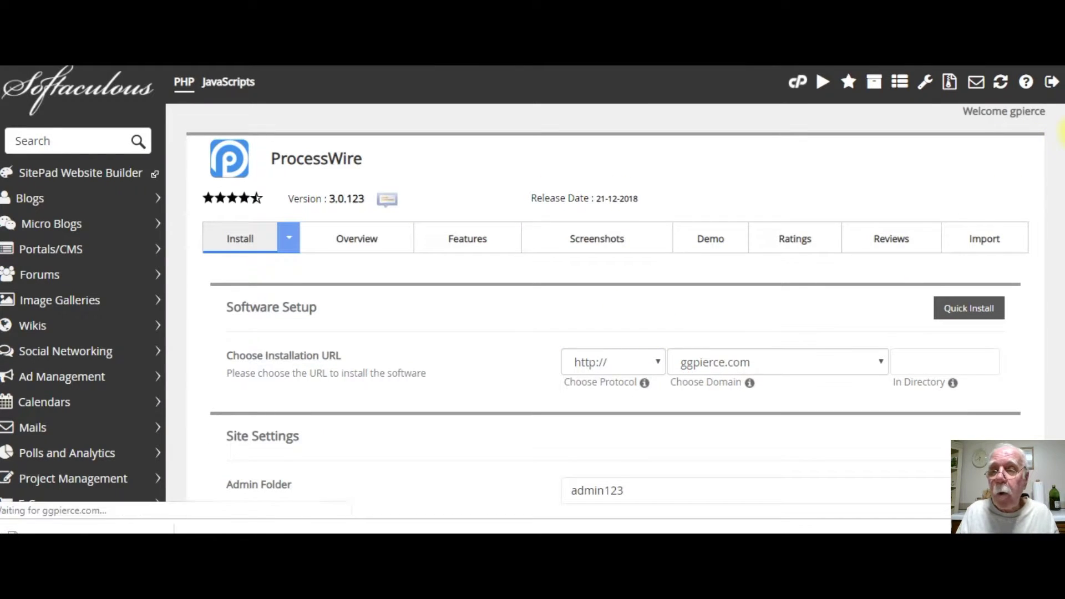
{"action": "scroll", "coordinate": [1060, 136], "scroll_direction": "down", "scroll_amount": 2}
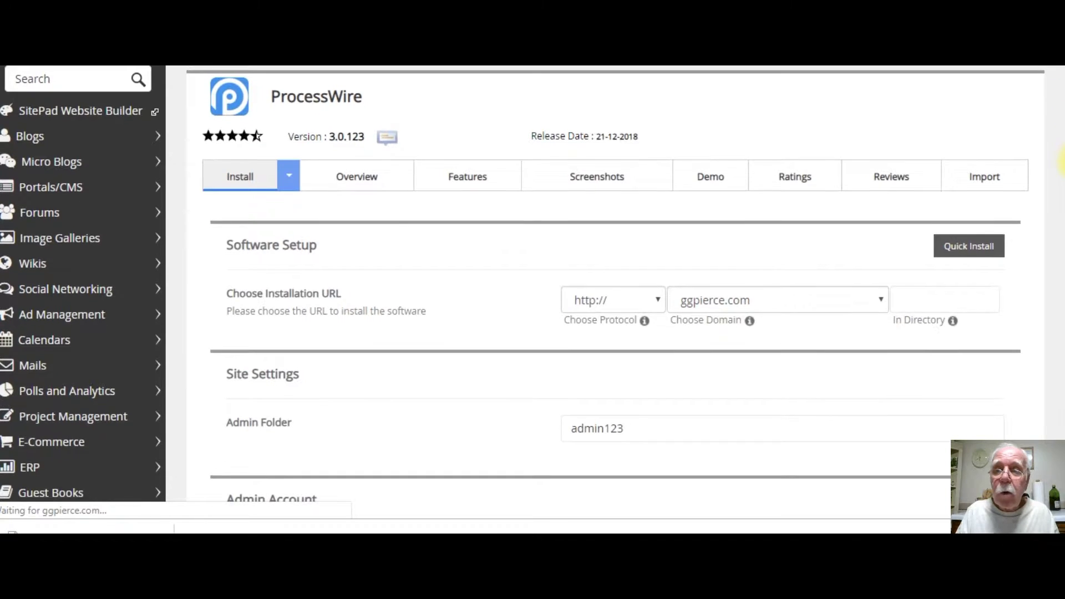
{"action": "scroll", "coordinate": [1060, 147], "scroll_direction": "up", "scroll_amount": 1}
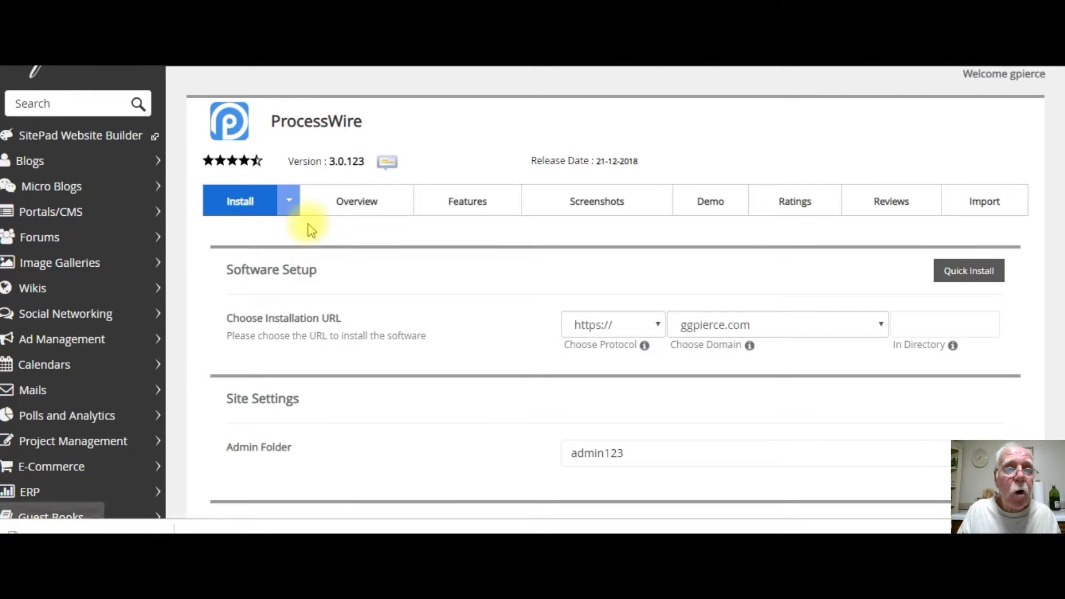
{"action": "scroll", "coordinate": [331, 233], "scroll_direction": "down", "scroll_amount": 1}
Leave the In Directory field empty and move down to the Admin Account fields.
{"action": "left_click", "coordinate": [919, 286]}
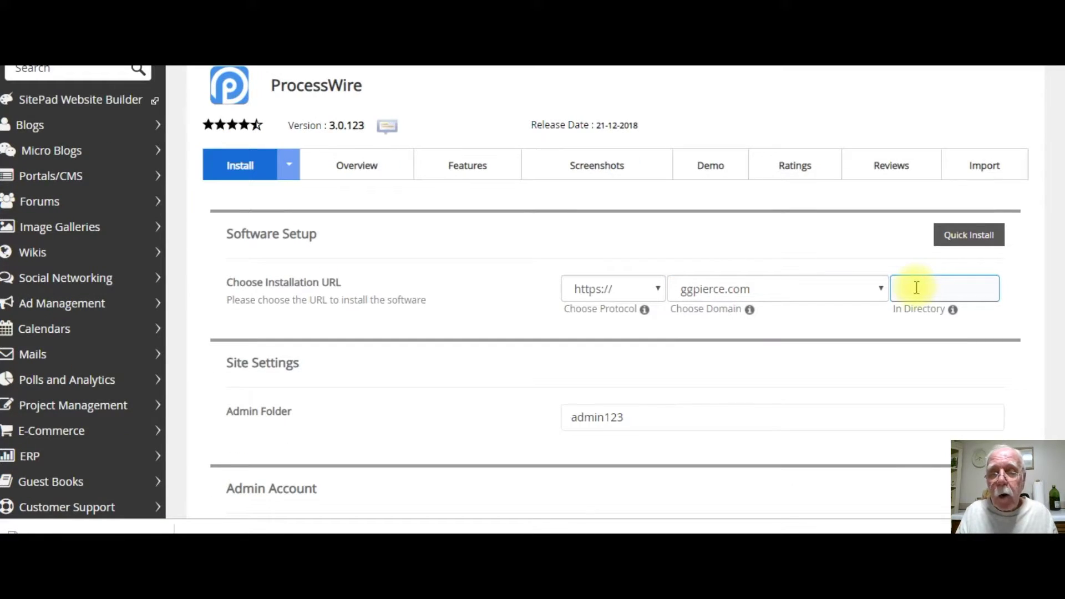
{"action": "left_click", "coordinate": [916, 287]}
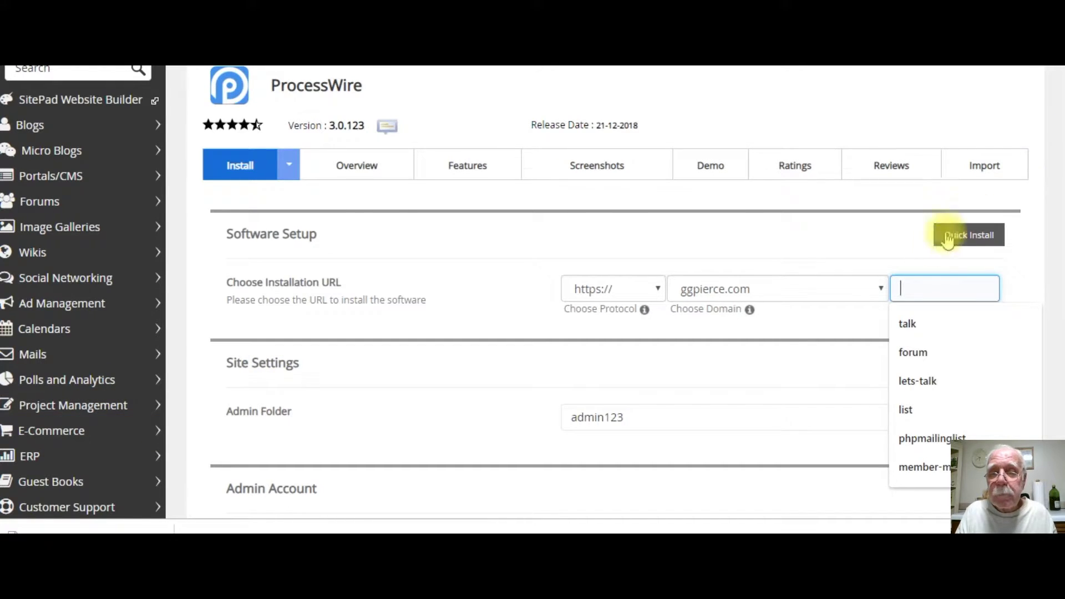
{"action": "scroll", "coordinate": [951, 230], "scroll_direction": "down", "scroll_amount": 2}
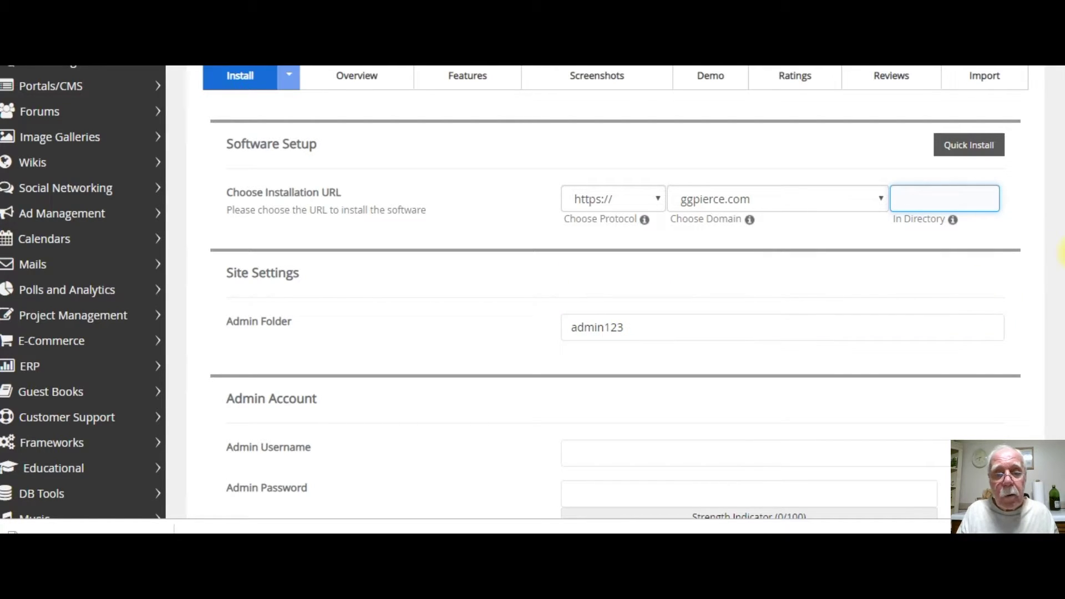
{"action": "left_click_drag", "start_coordinate": [1061, 250], "coordinate": [1060, 332]}
{"action": "left_click", "coordinate": [663, 267]}
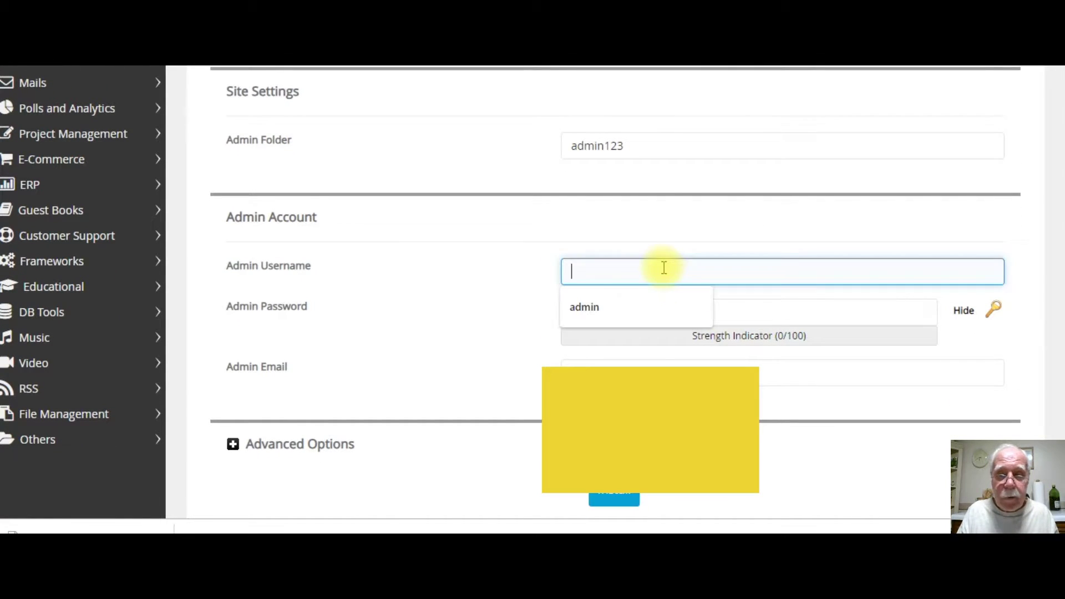
Set the admin username to admin and replace the admin e-mail with the new address.
{"action": "left_click", "coordinate": [581, 304]}
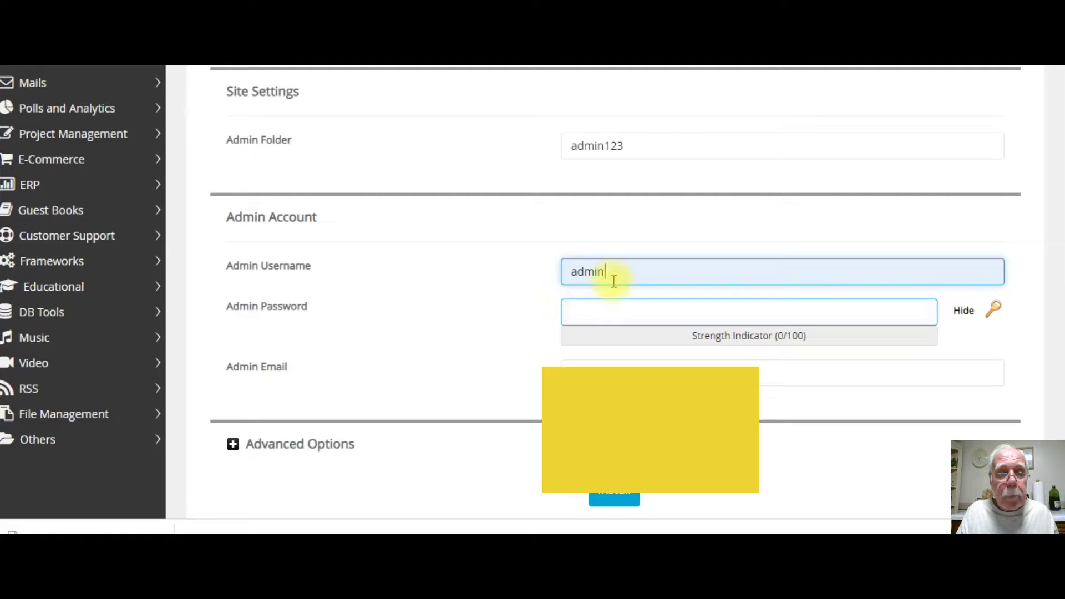
{"action": "left_click", "coordinate": [598, 305]}
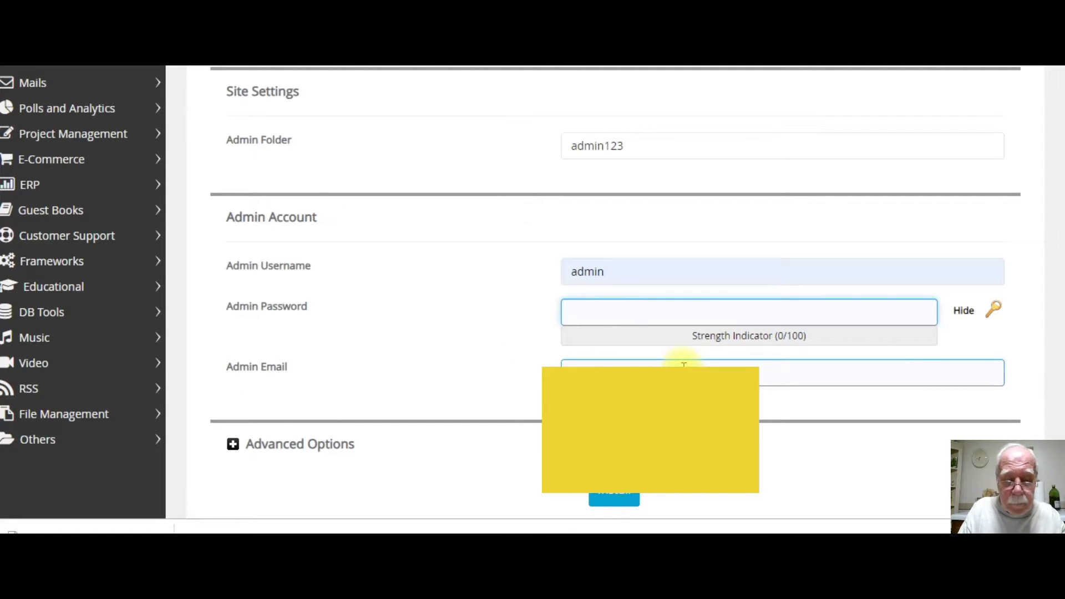
{"action": "left_click_drag", "start_coordinate": [687, 369], "coordinate": [541, 372]}
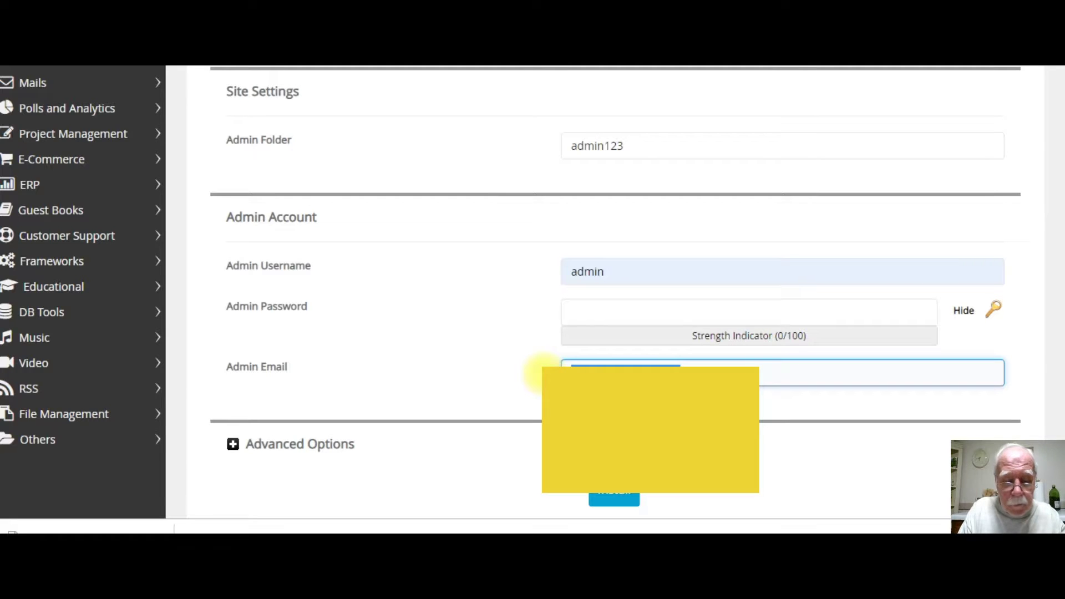
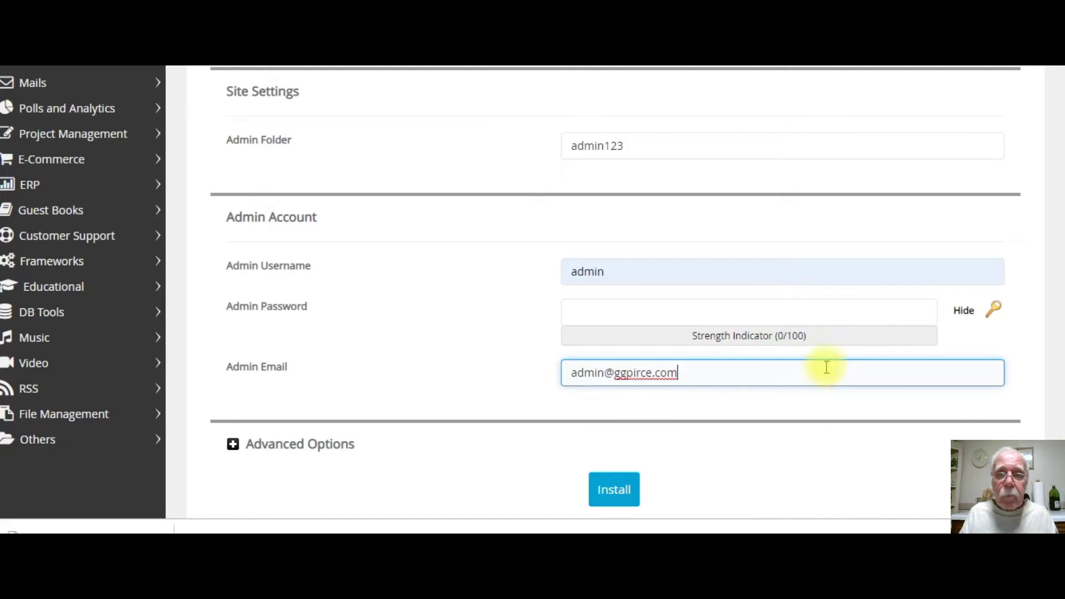
{"action": "scroll", "coordinate": [1060, 325], "scroll_direction": "up", "scroll_amount": 6}
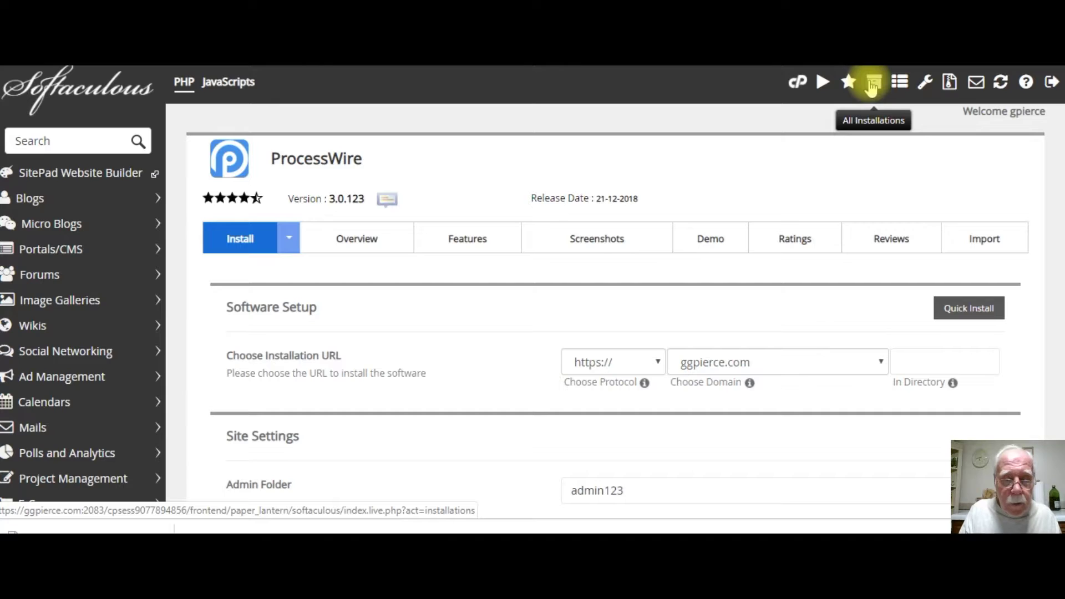
{"action": "left_click", "coordinate": [872, 87]}
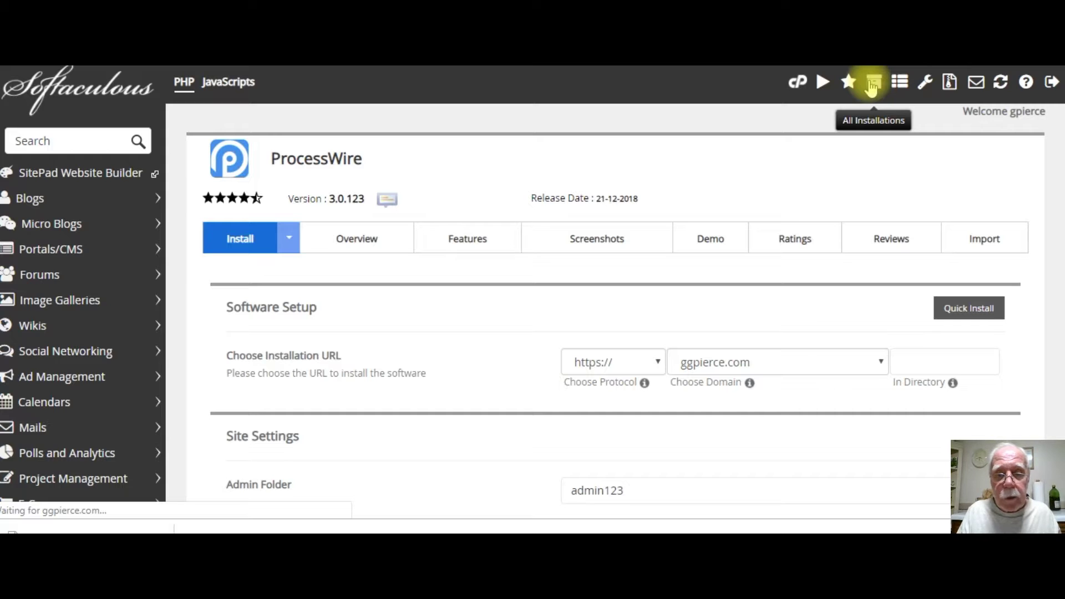
{"action": "scroll", "coordinate": [532, 292], "scroll_direction": "down", "scroll_amount": 10}
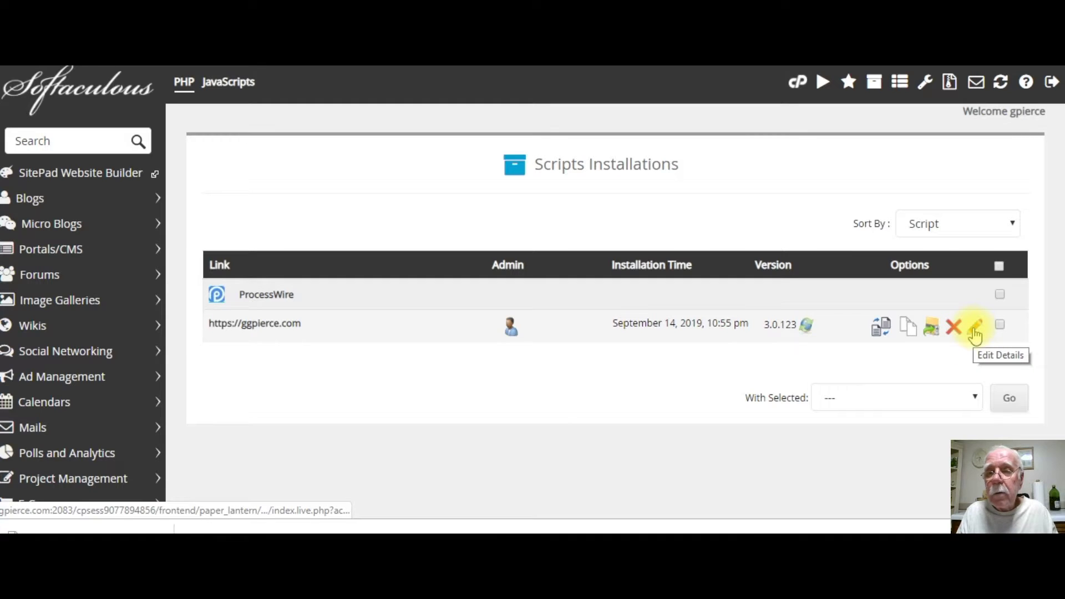
{"action": "left_click", "coordinate": [975, 335]}
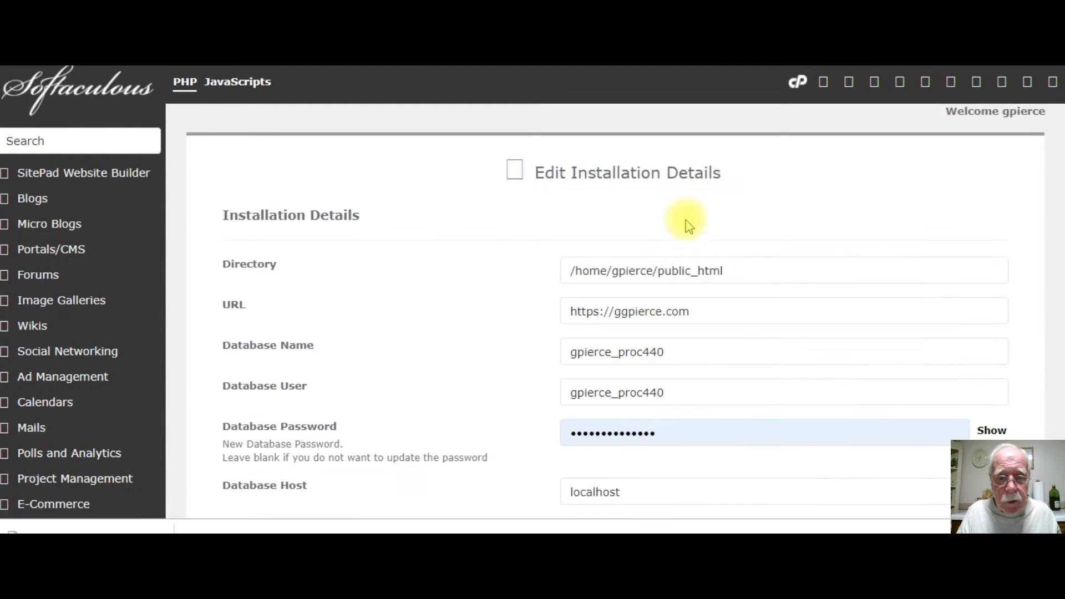
{"action": "left_click", "coordinate": [650, 400]}
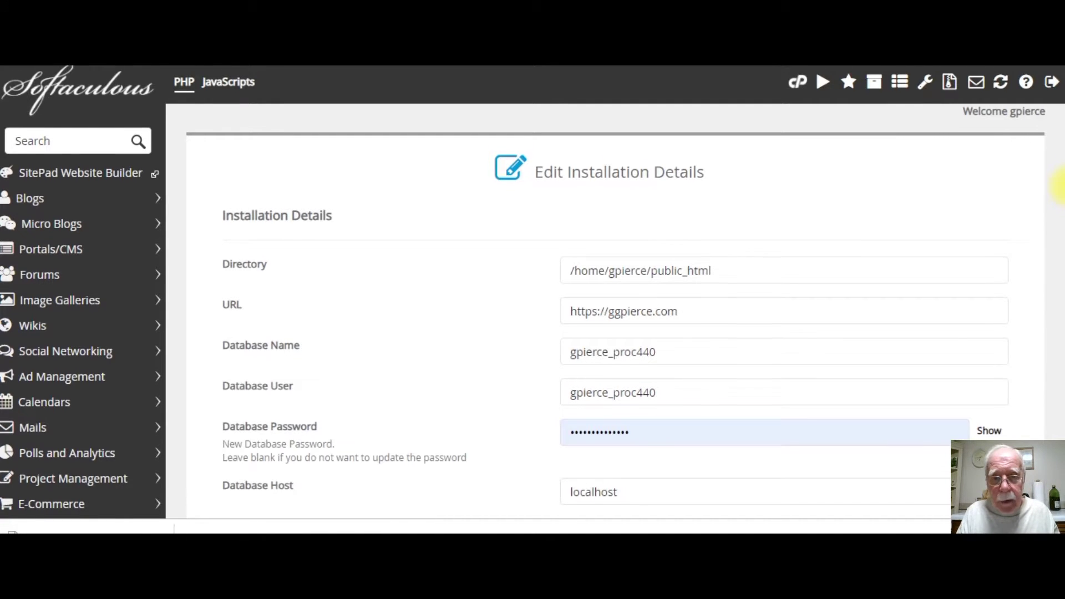
{"action": "left_click_drag", "start_coordinate": [1059, 185], "coordinate": [1059, 440]}
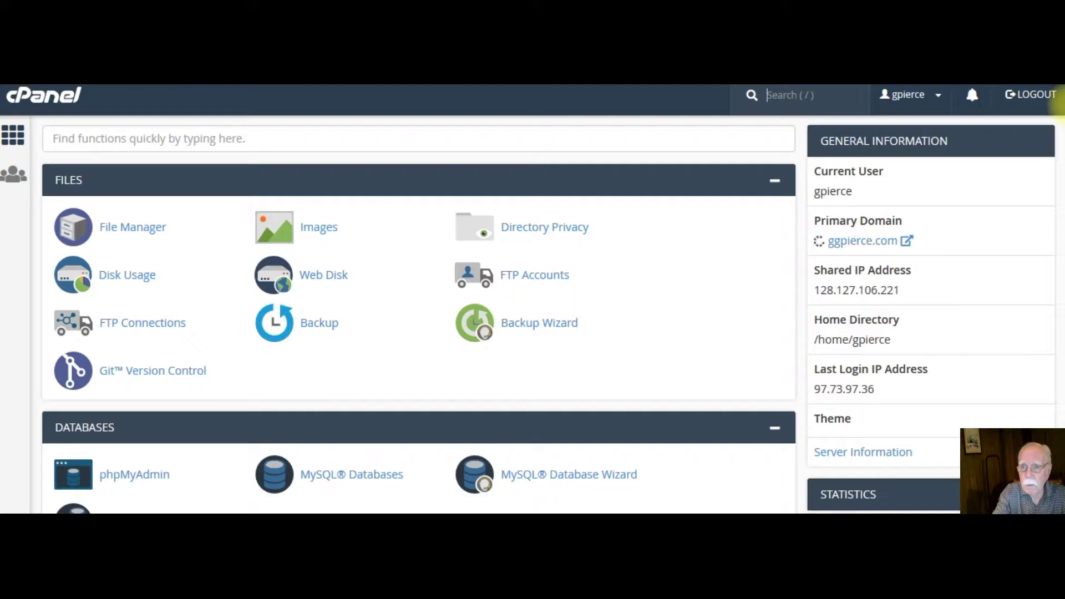
Scroll down to the Email section and open the Email Accounts list for ggpierce.com.
{"action": "scroll", "coordinate": [1060, 105], "scroll_direction": "down", "scroll_amount": 3}
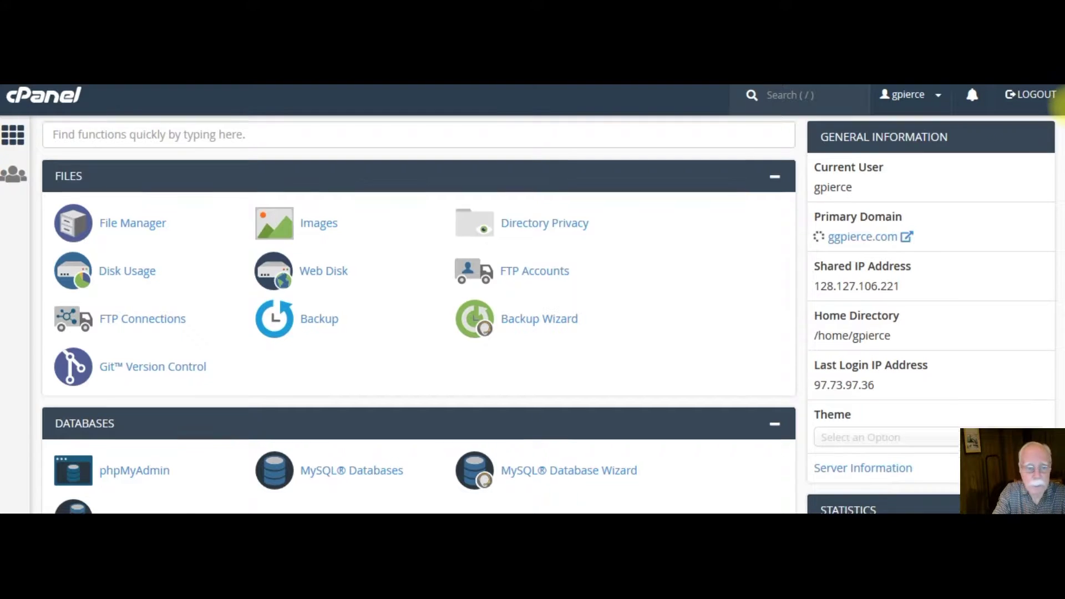
{"action": "scroll", "coordinate": [1060, 166], "scroll_direction": "down", "scroll_amount": 3}
{"action": "scroll", "coordinate": [1060, 188], "scroll_direction": "down", "scroll_amount": 3}
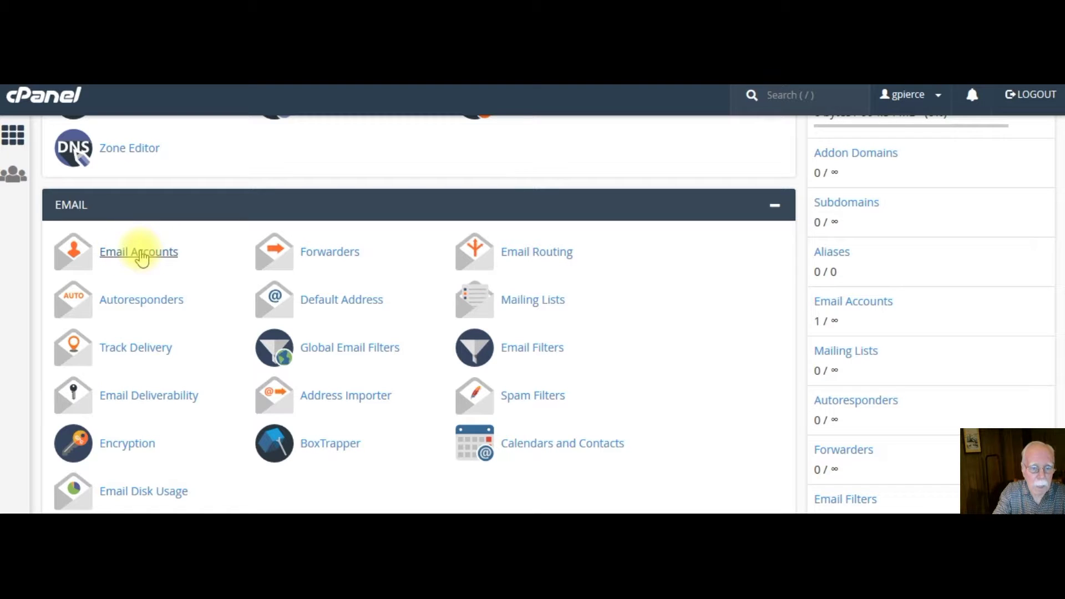
{"action": "left_click", "coordinate": [141, 265]}
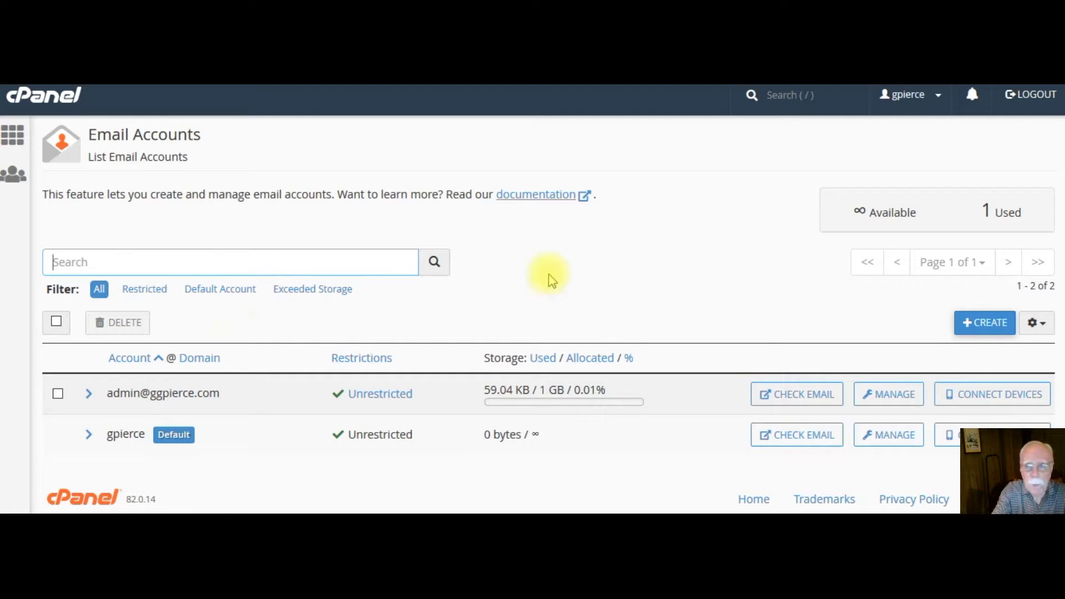
Create a ggpierce.com mailbox with the chosen username, a strong password and 1024 MB storage.
{"action": "left_click", "coordinate": [977, 331]}
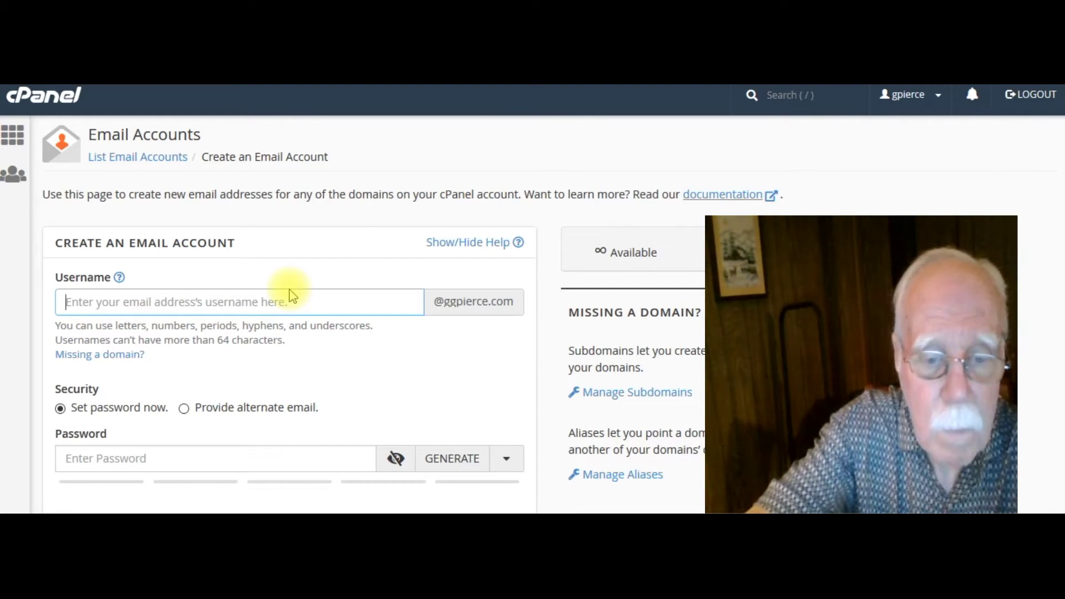
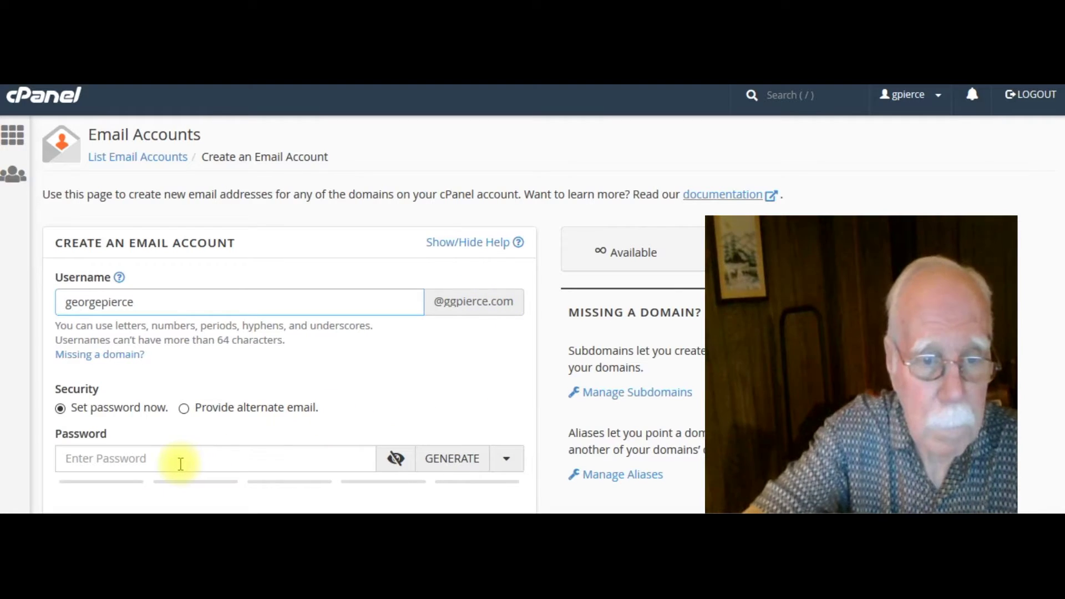
{"action": "left_click", "coordinate": [180, 461]}
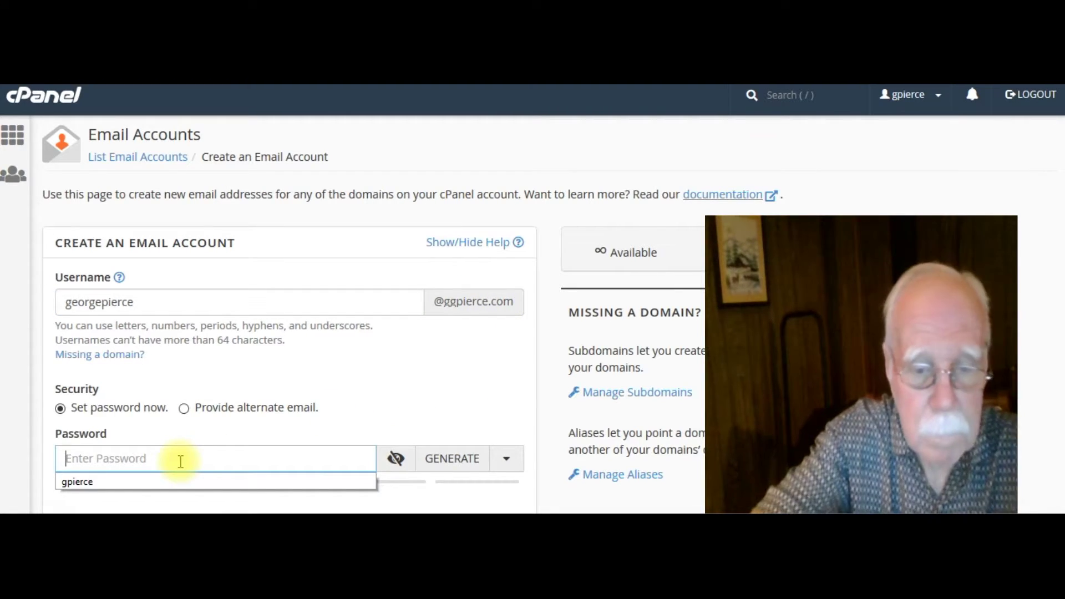
{"action": "type", "text": "xxx"}
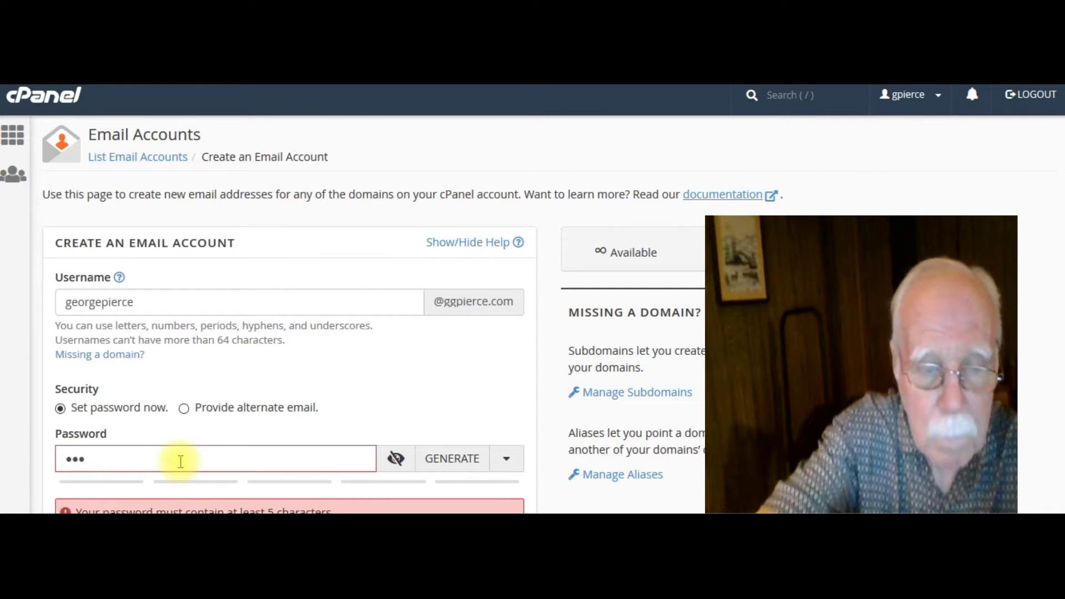
{"action": "type", "text": "xxxxx"}
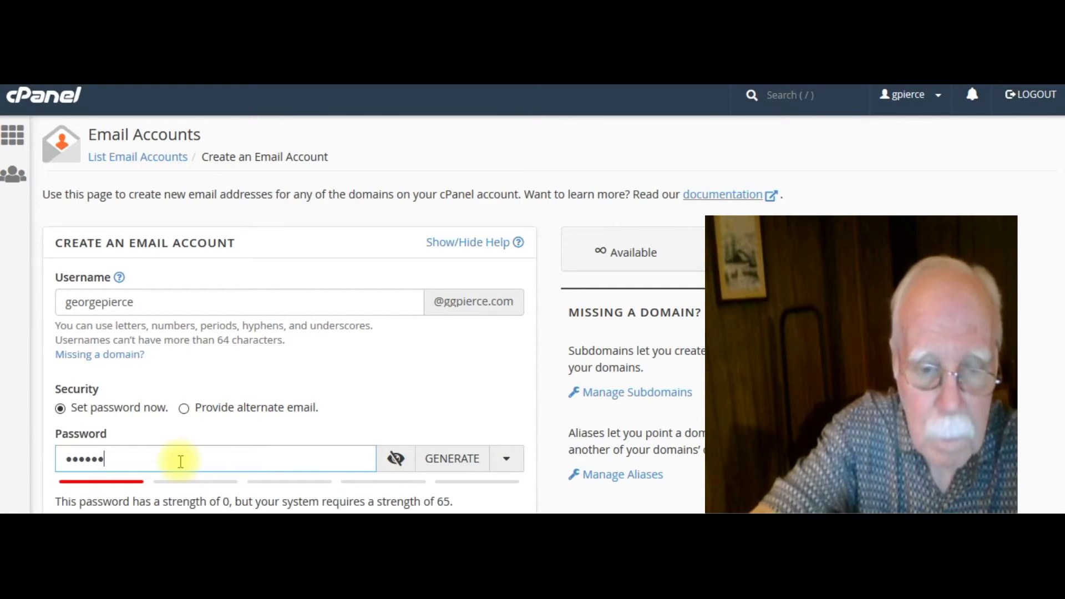
{"action": "type", "text": "xxxxxxx"}
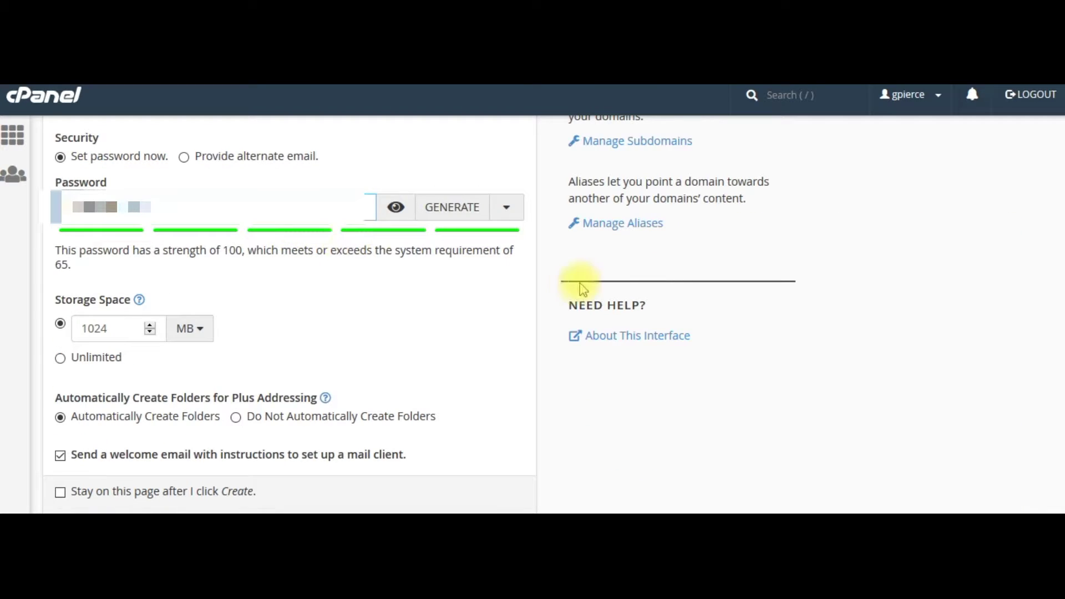
{"action": "scroll", "coordinate": [1060, 272], "scroll_direction": "down", "scroll_amount": 1}
{"action": "scroll", "coordinate": [1059, 280], "scroll_direction": "down", "scroll_amount": 2}
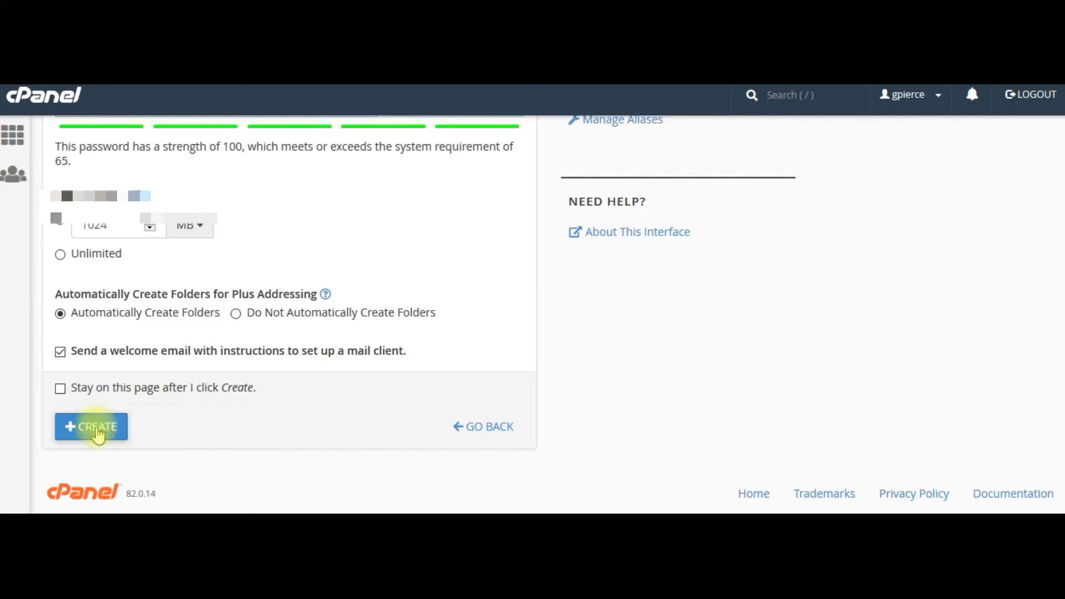
{"action": "left_click", "coordinate": [89, 427]}
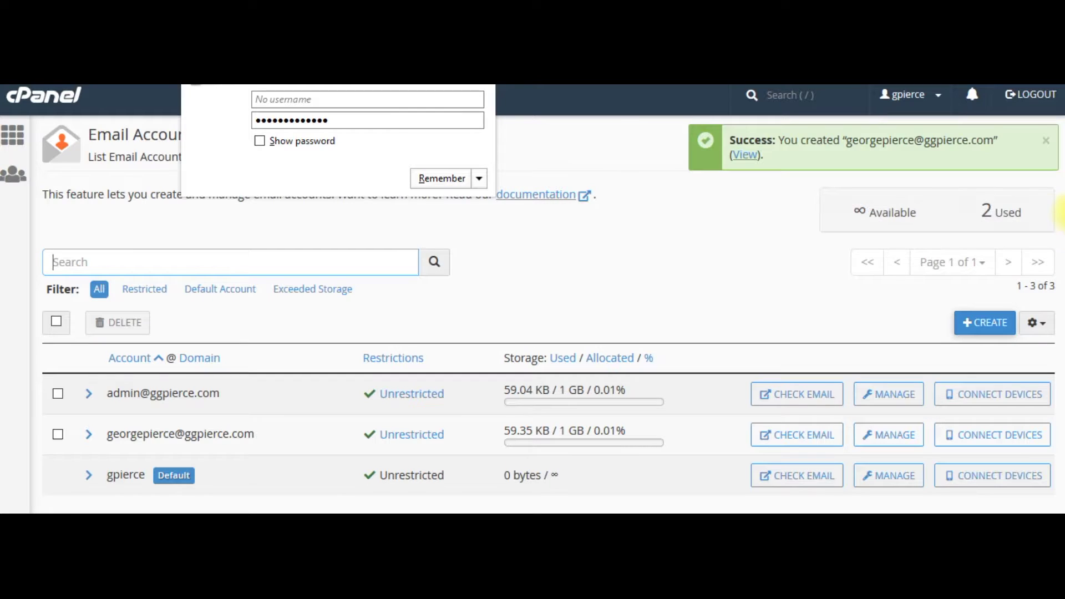
Dismiss the browser's save-password prompt and review the three-account Email Accounts list.
{"action": "left_click", "coordinate": [686, 232]}
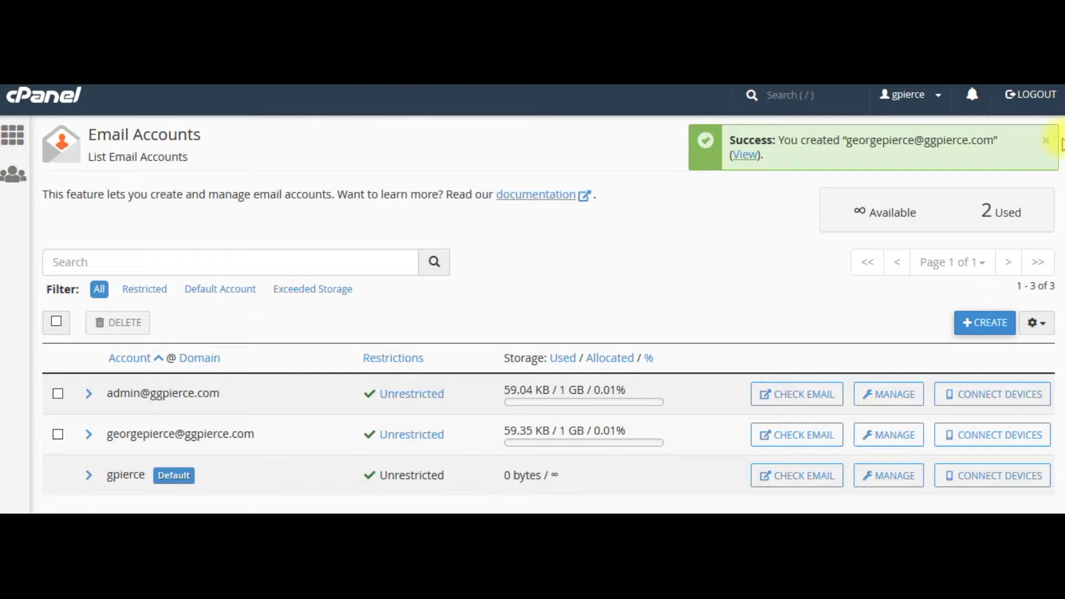
{"action": "scroll", "coordinate": [1060, 143], "scroll_direction": "down", "scroll_amount": 1}
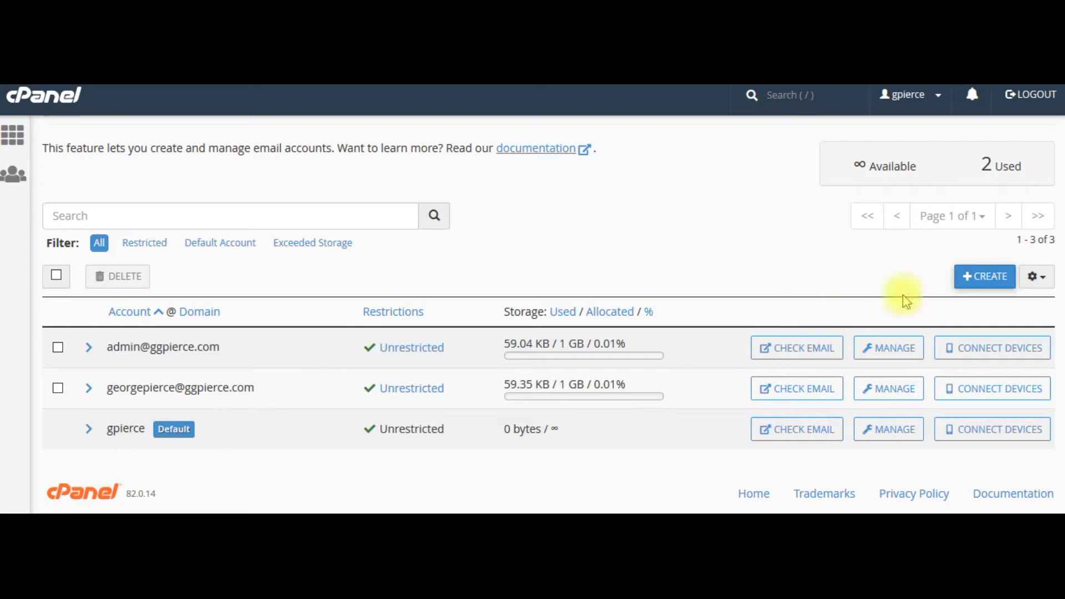
{"action": "scroll", "coordinate": [1058, 284], "scroll_direction": "up", "scroll_amount": 2}
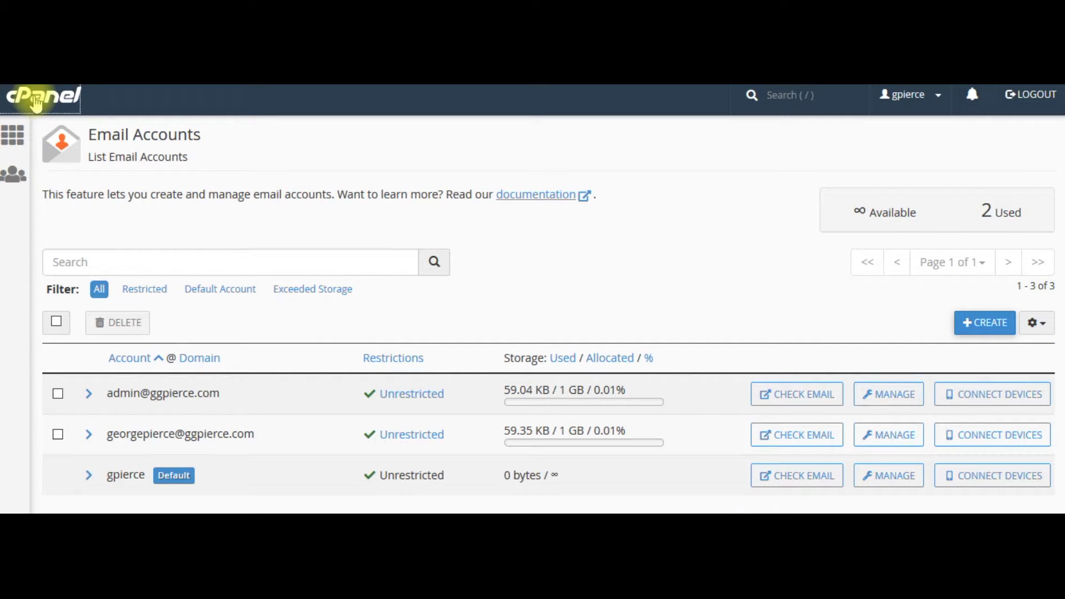
Go from the dashboard to Email Forwarders and start adding a new forwarder.
{"action": "left_click", "coordinate": [35, 102]}
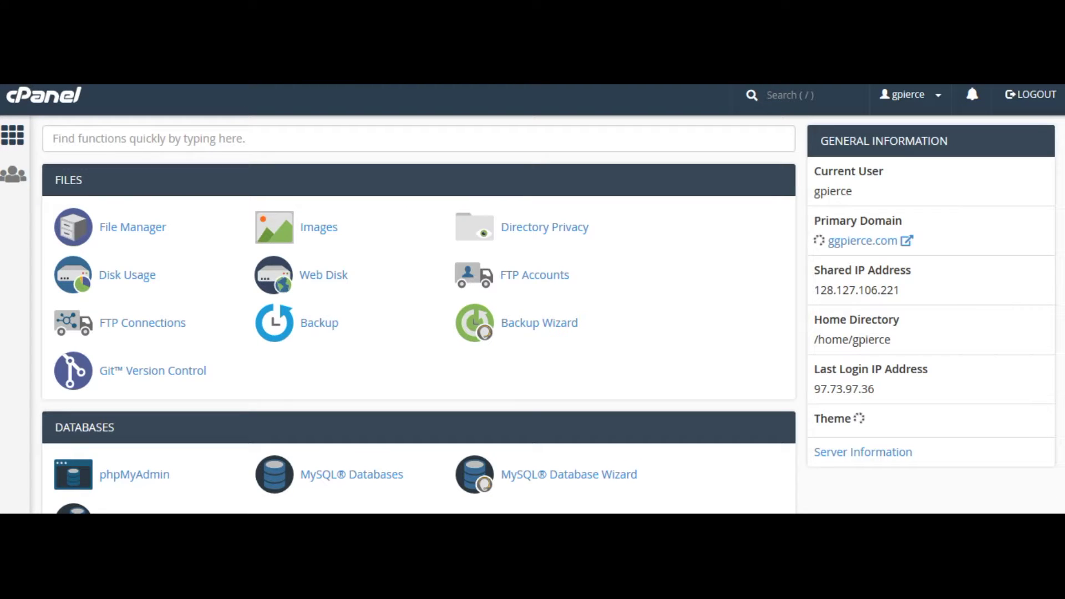
{"action": "scroll", "coordinate": [1059, 133], "scroll_direction": "down", "scroll_amount": 10}
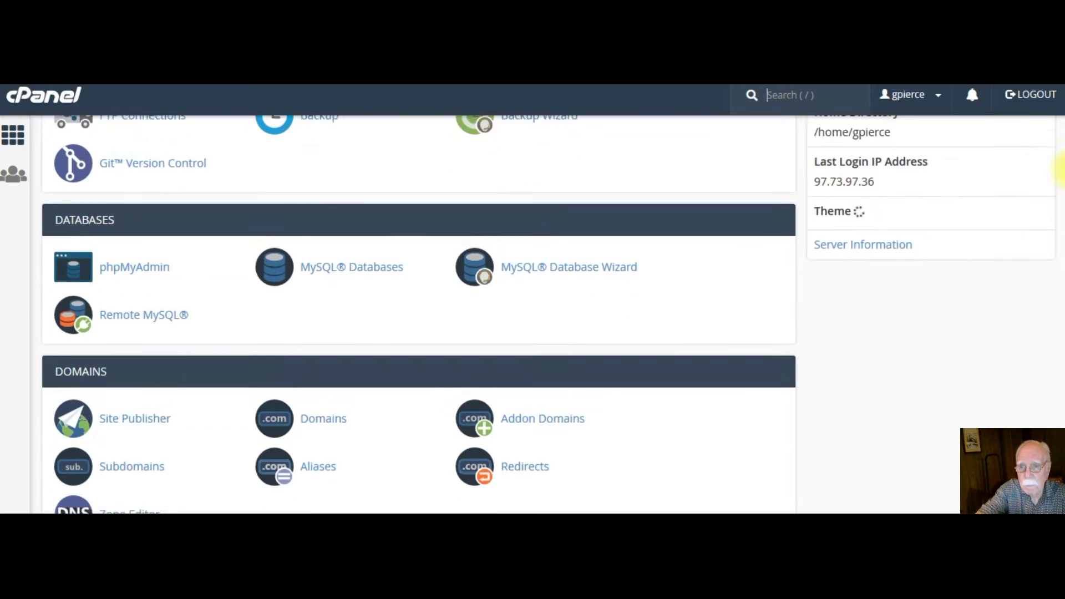
{"action": "scroll", "coordinate": [610, 333], "scroll_direction": "down", "scroll_amount": 5}
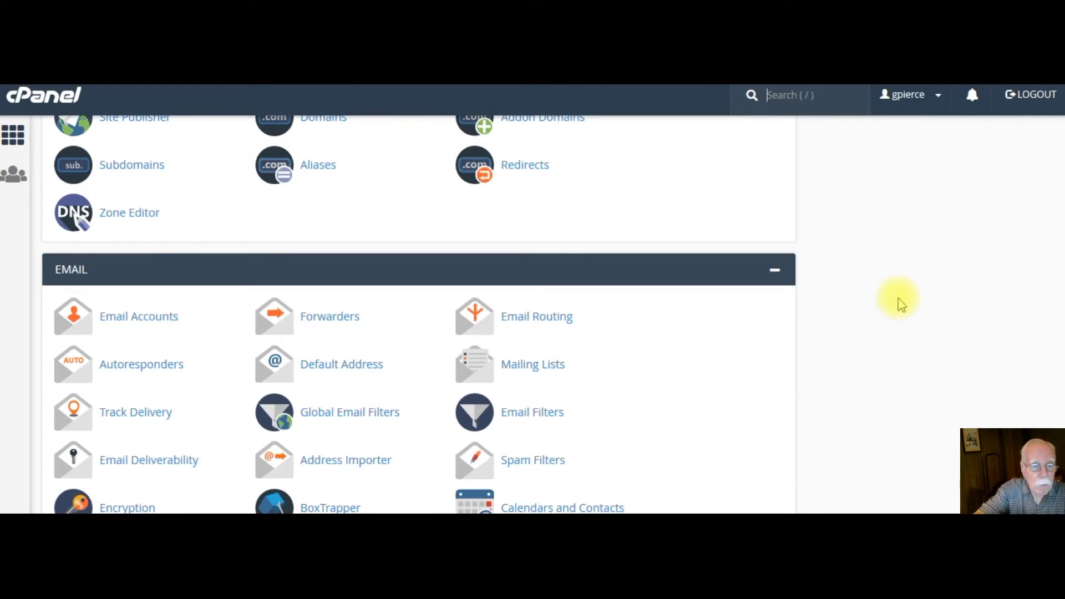
{"action": "left_click", "coordinate": [350, 329]}
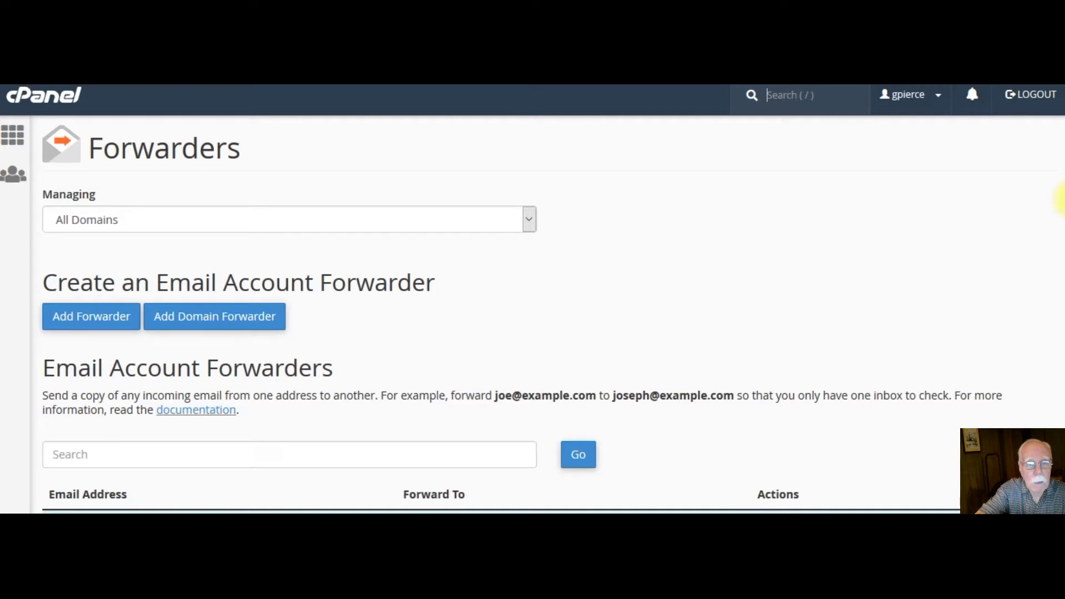
{"action": "scroll", "coordinate": [1054, 222], "scroll_direction": "down", "scroll_amount": 2}
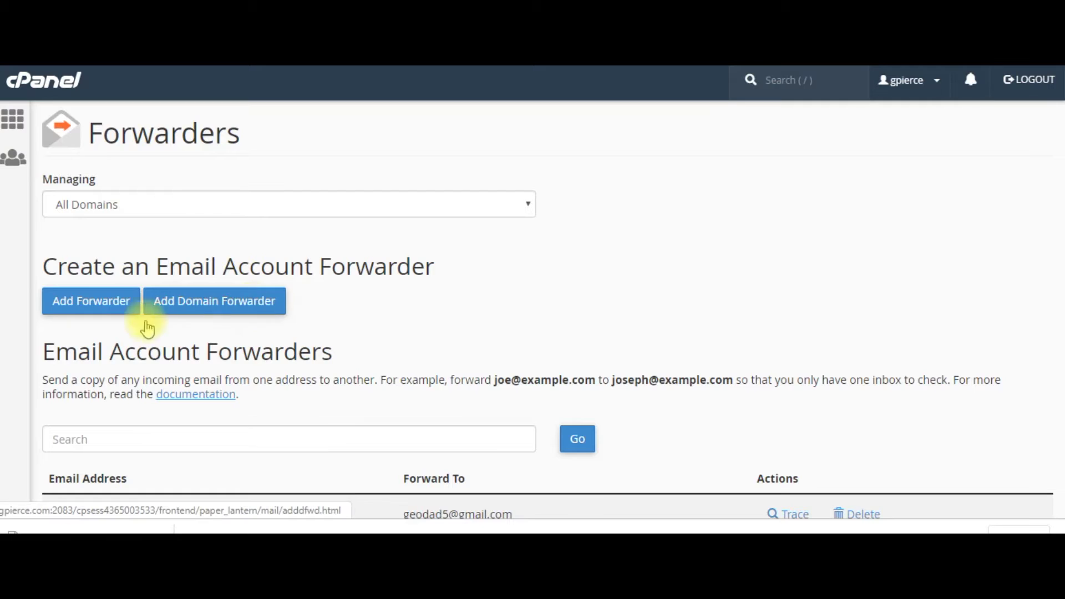
{"action": "left_click", "coordinate": [72, 304]}
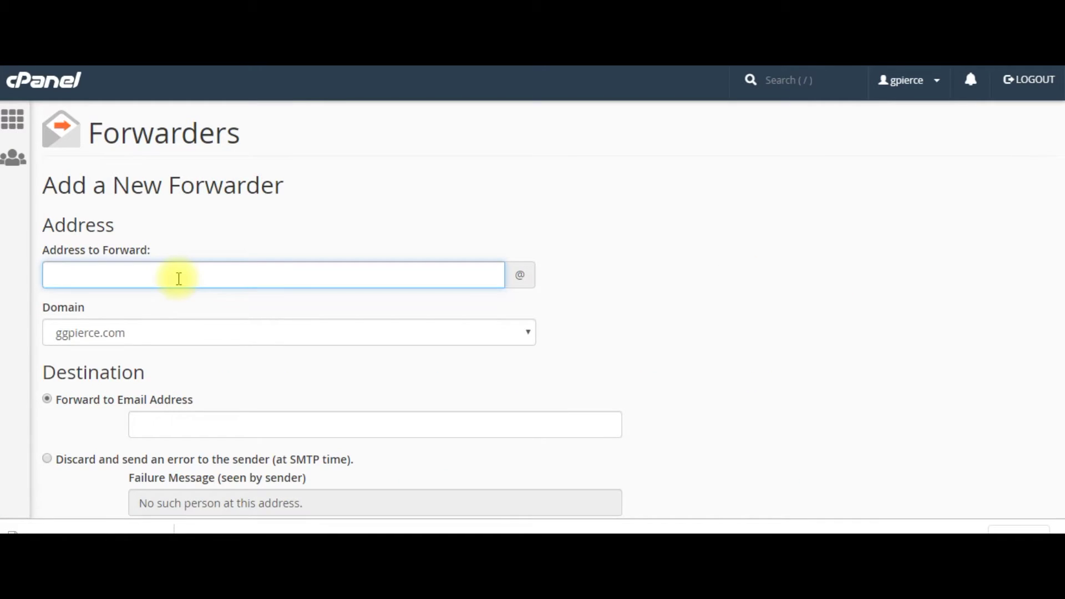
Forward the new mailbox's local address to the external Gmail address and submit.
{"action": "double_click", "coordinate": [126, 276]}
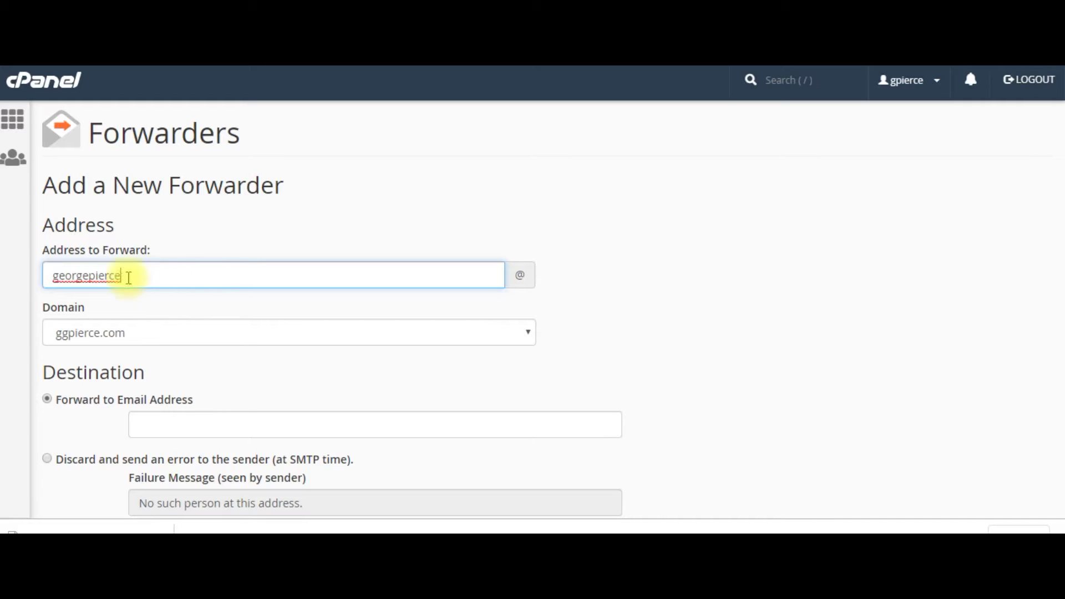
{"action": "left_click", "coordinate": [123, 278]}
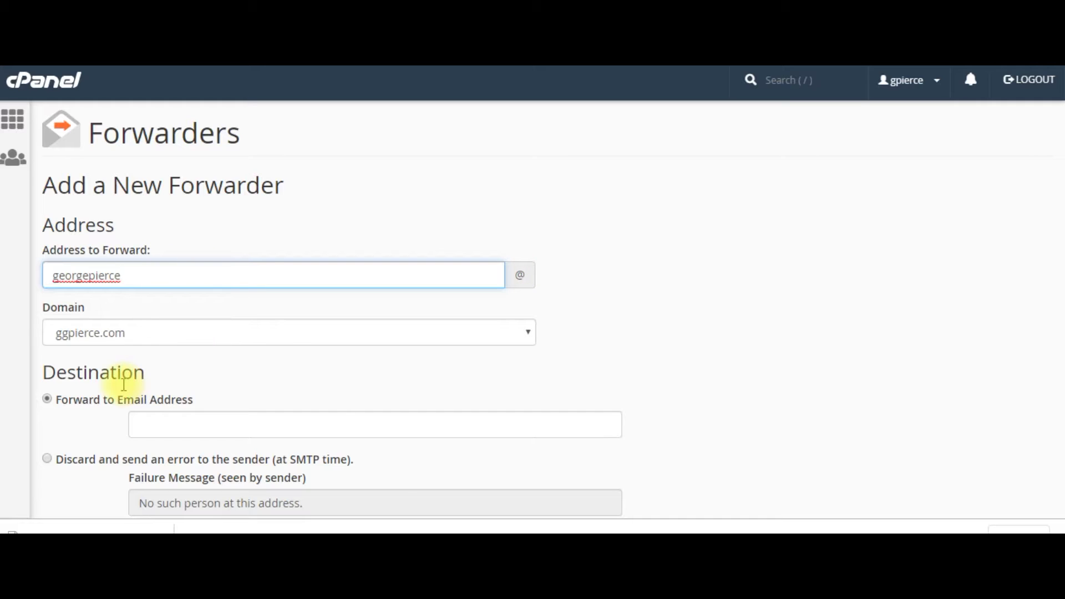
{"action": "left_click", "coordinate": [149, 428]}
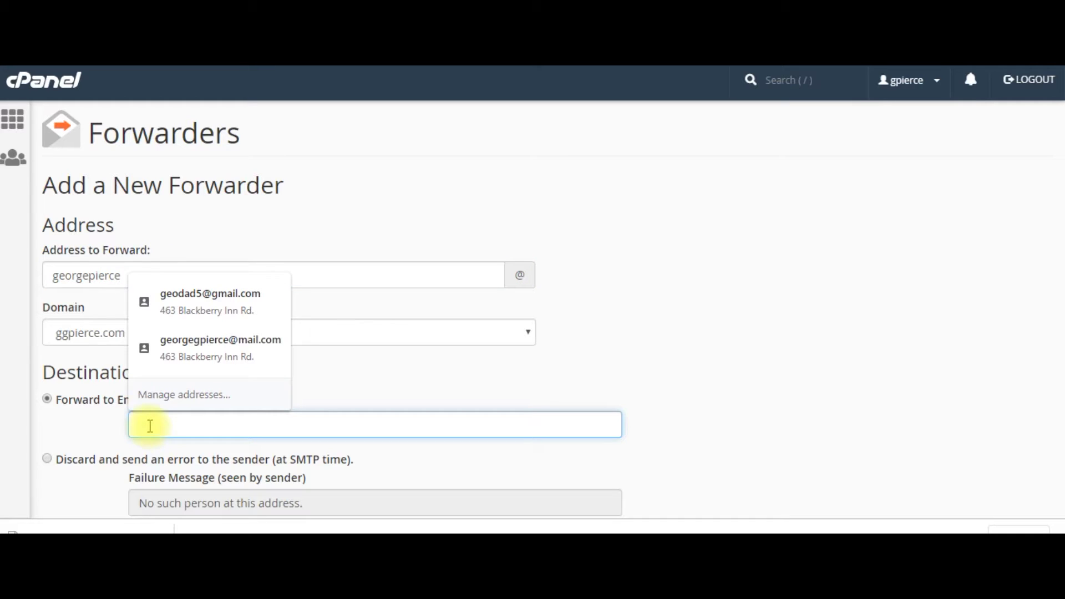
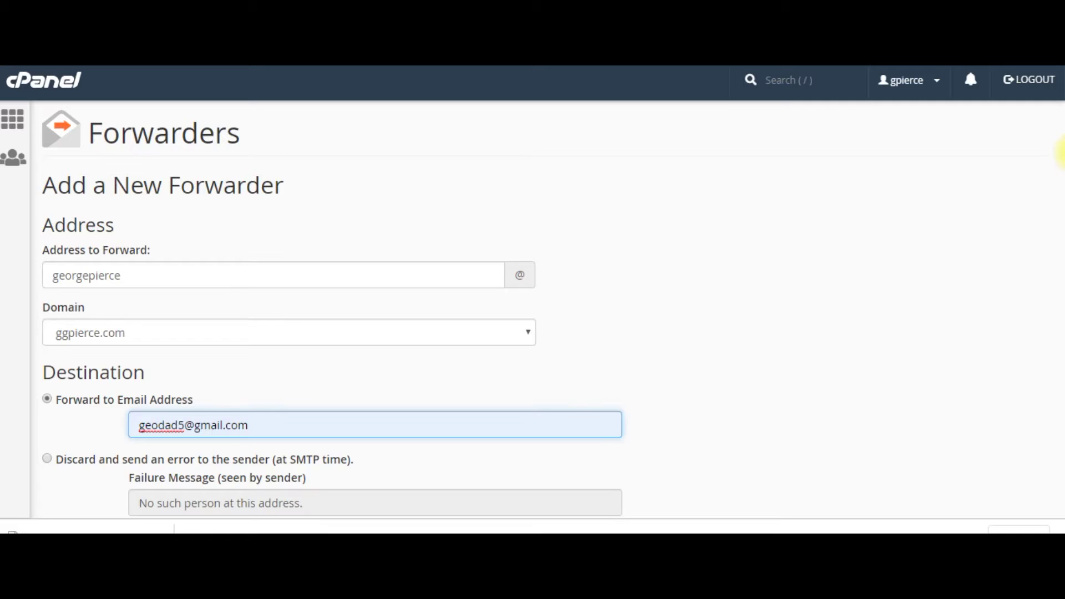
{"action": "scroll", "coordinate": [1061, 205], "scroll_direction": "down", "scroll_amount": 2}
{"action": "key", "text": "Return"}
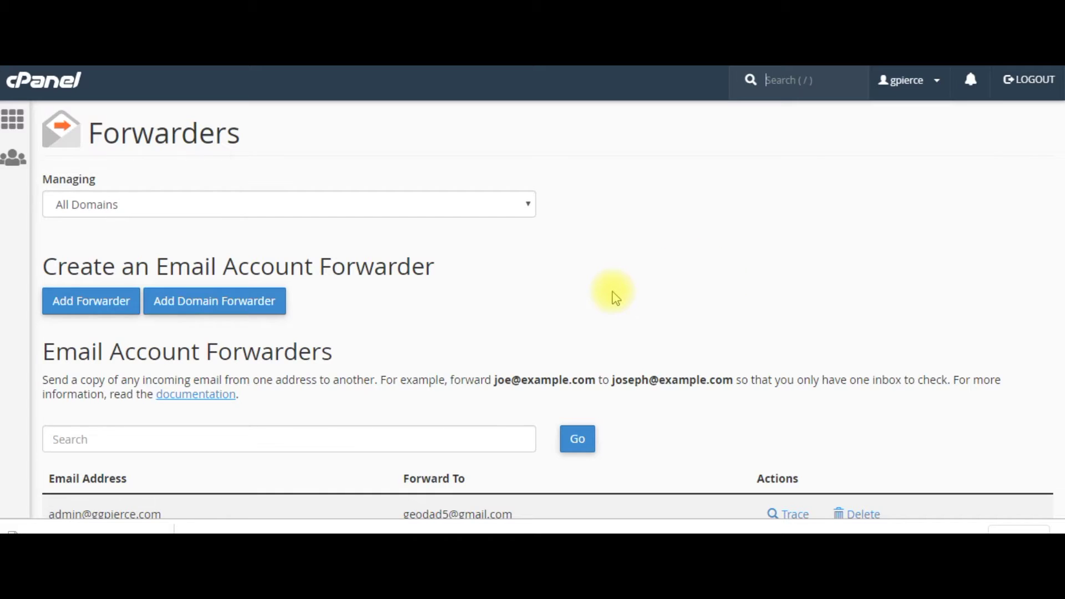
Return to the cPanel dashboard and open the Email Autoresponders page.
{"action": "left_click", "coordinate": [33, 91]}
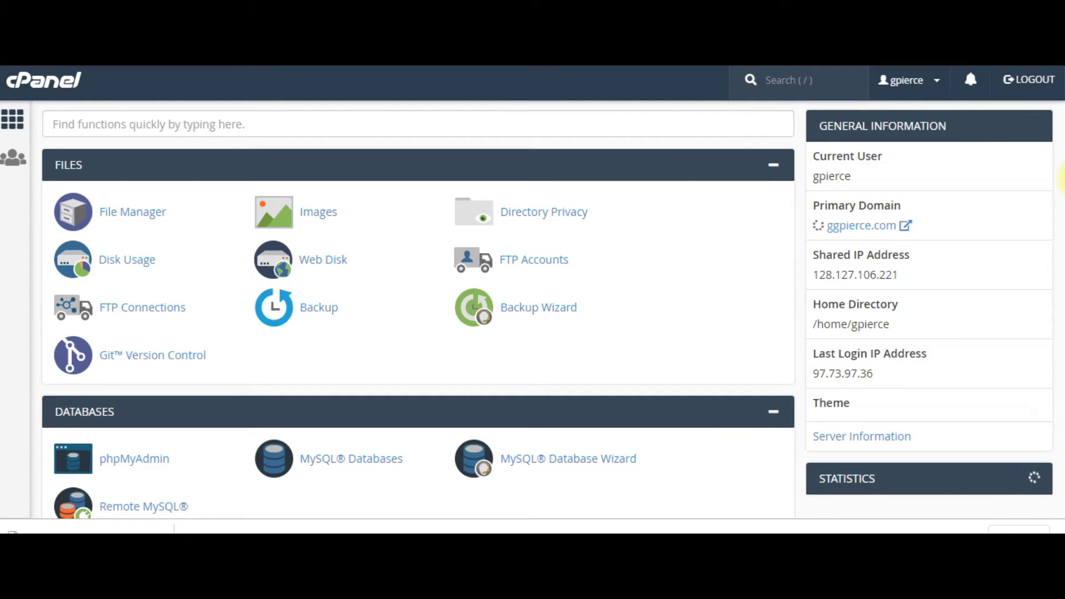
{"action": "scroll", "coordinate": [116, 255], "scroll_direction": "down", "scroll_amount": 10}
{"action": "left_click", "coordinate": [121, 260]}
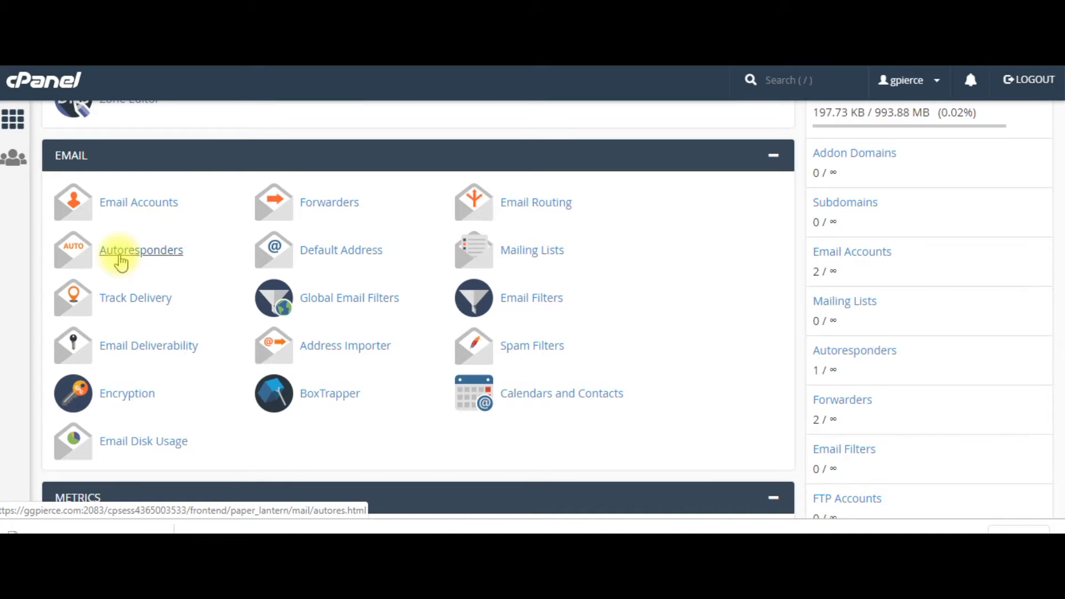
{"action": "left_click", "coordinate": [120, 259]}
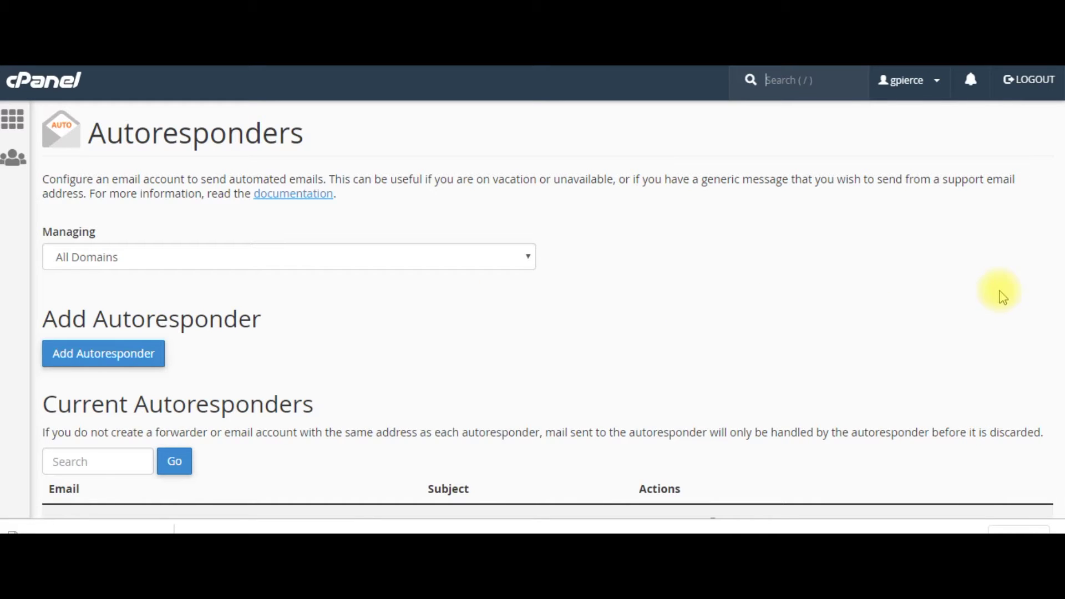
{"action": "scroll", "coordinate": [1056, 278], "scroll_direction": "down", "scroll_amount": 2}
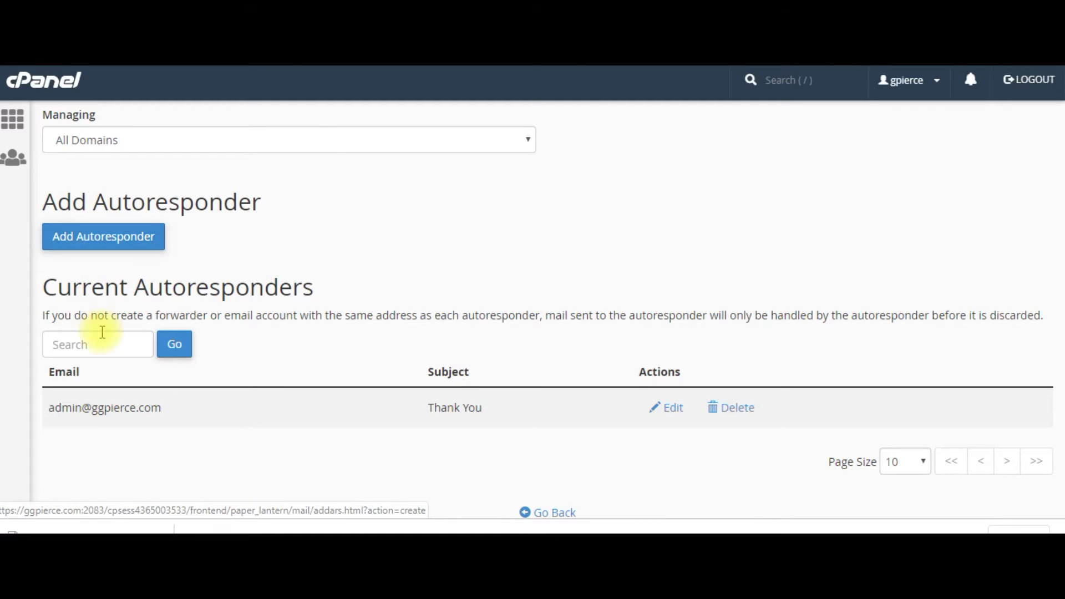
Add an autoresponder with subject 'Thank You!' and a message body, then return to the overview.
{"action": "left_click", "coordinate": [112, 327]}
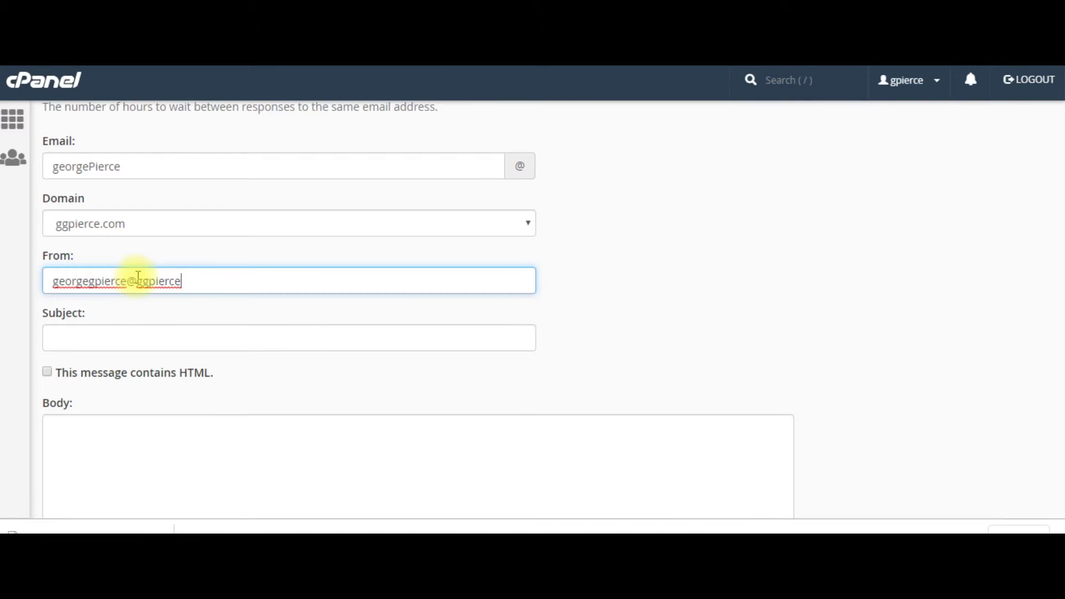
{"action": "left_click", "coordinate": [57, 340]}
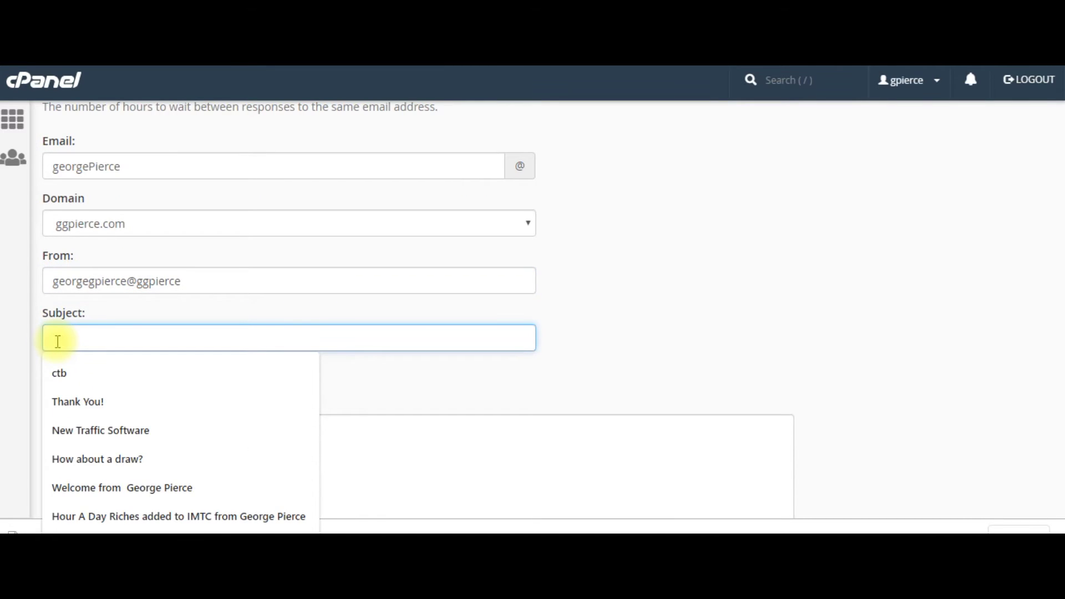
{"action": "left_click", "coordinate": [71, 401]}
{"action": "left_click", "coordinate": [77, 438]}
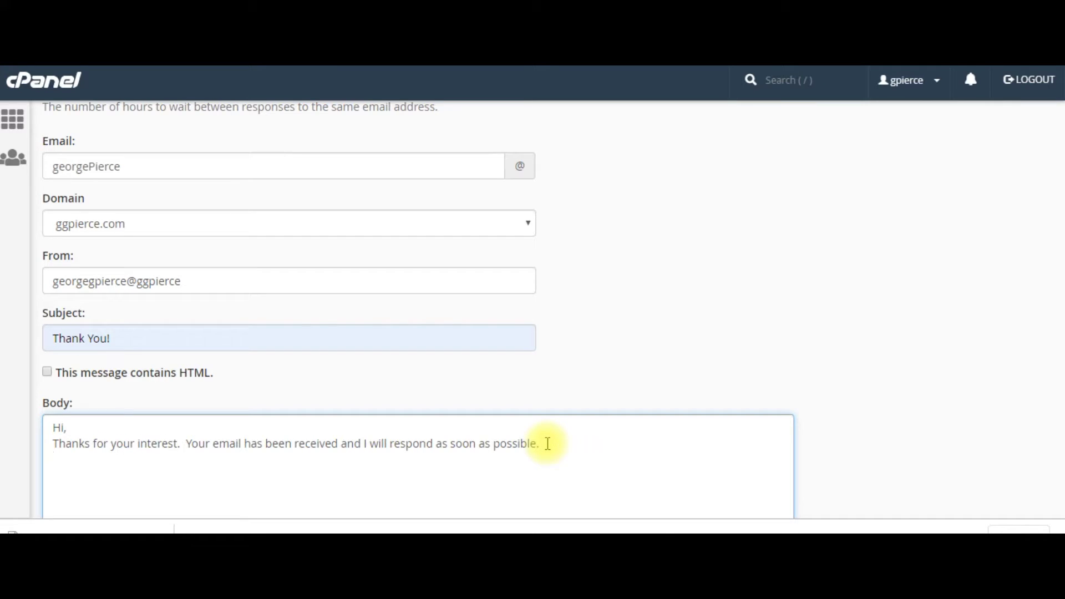
{"action": "scroll", "coordinate": [547, 444], "scroll_direction": "down", "scroll_amount": 6}
{"action": "left_click", "coordinate": [78, 398]}
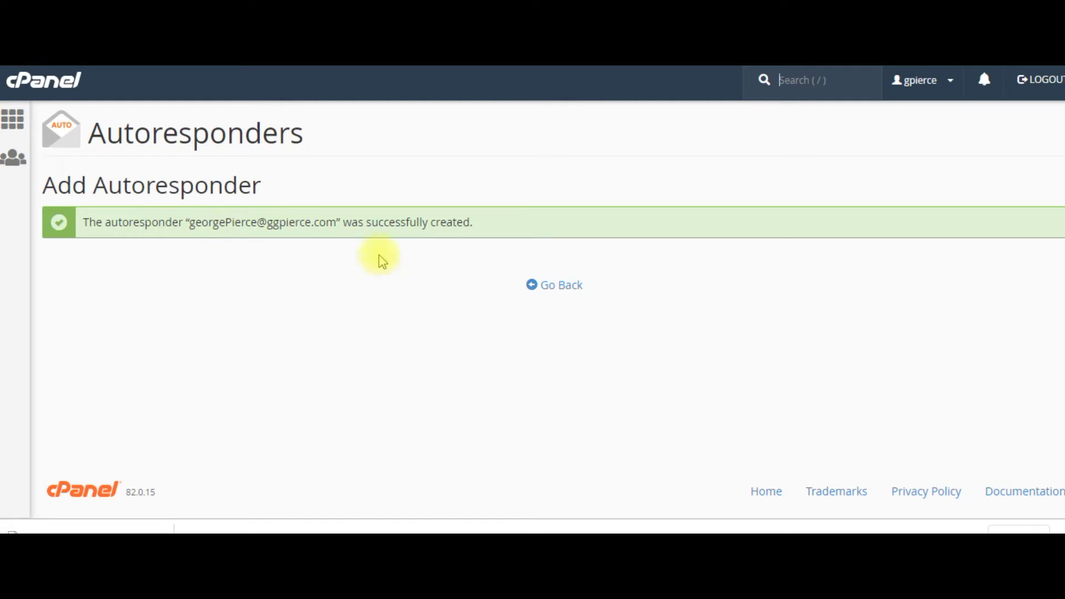
{"action": "left_click", "coordinate": [555, 285]}
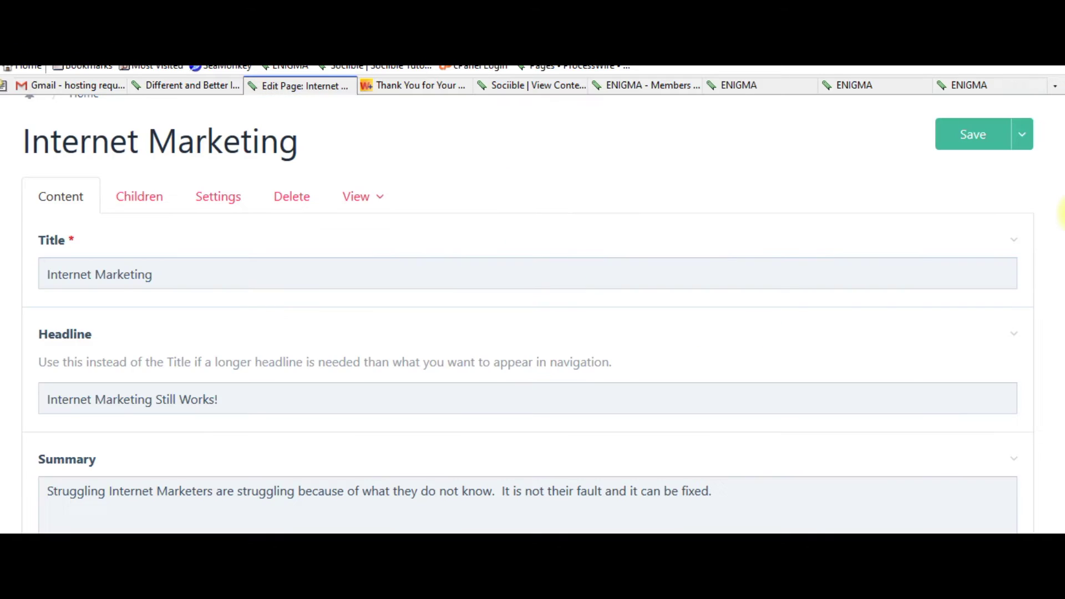
{"action": "scroll", "coordinate": [1061, 211], "scroll_direction": "up", "scroll_amount": 1}
{"action": "scroll", "coordinate": [1061, 205], "scroll_direction": "down", "scroll_amount": 1}
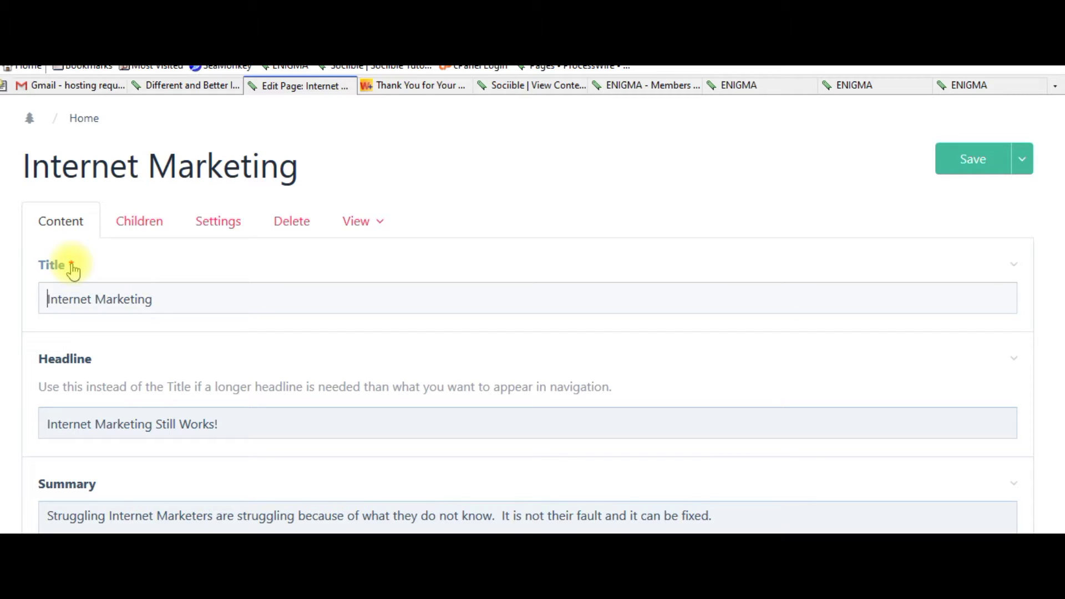
{"action": "left_click", "coordinate": [159, 295]}
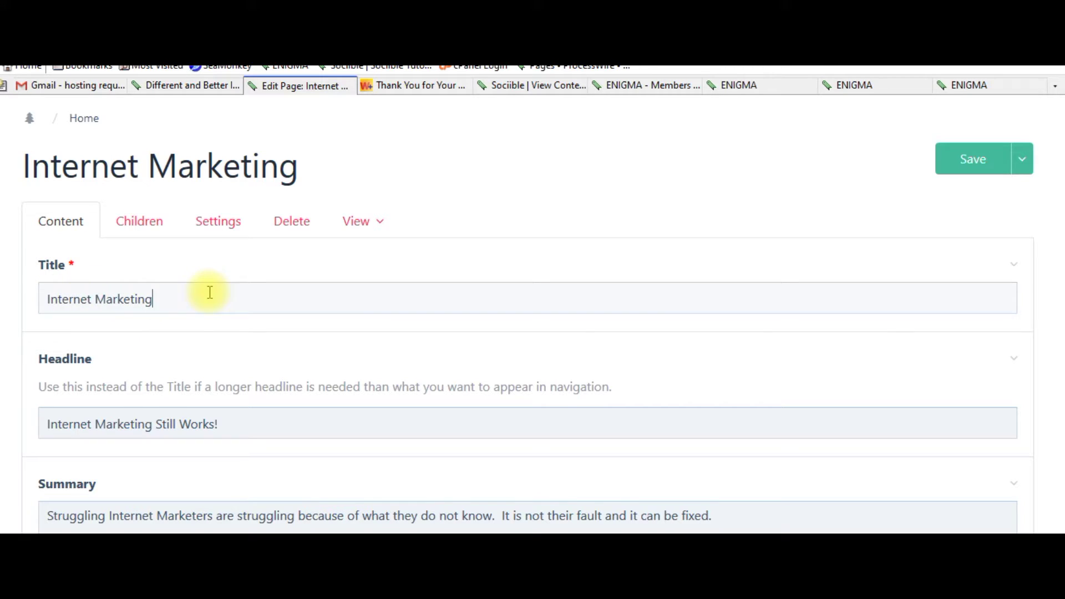
{"action": "scroll", "coordinate": [1060, 230], "scroll_direction": "down", "scroll_amount": 2}
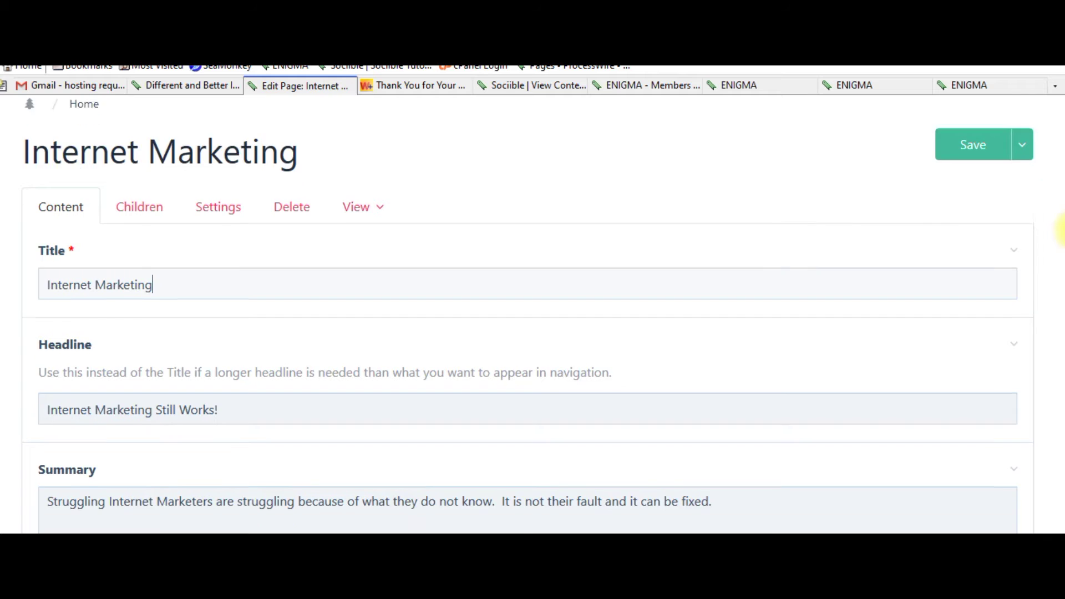
{"action": "scroll", "coordinate": [1060, 233], "scroll_direction": "down", "scroll_amount": 4}
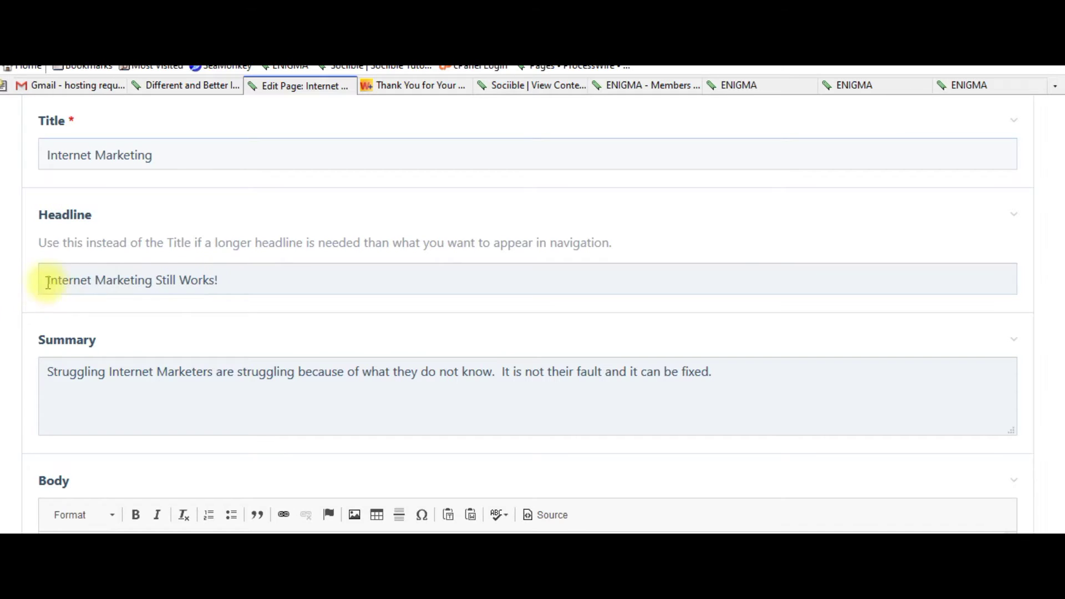
{"action": "scroll", "coordinate": [231, 269], "scroll_direction": "down", "scroll_amount": 3}
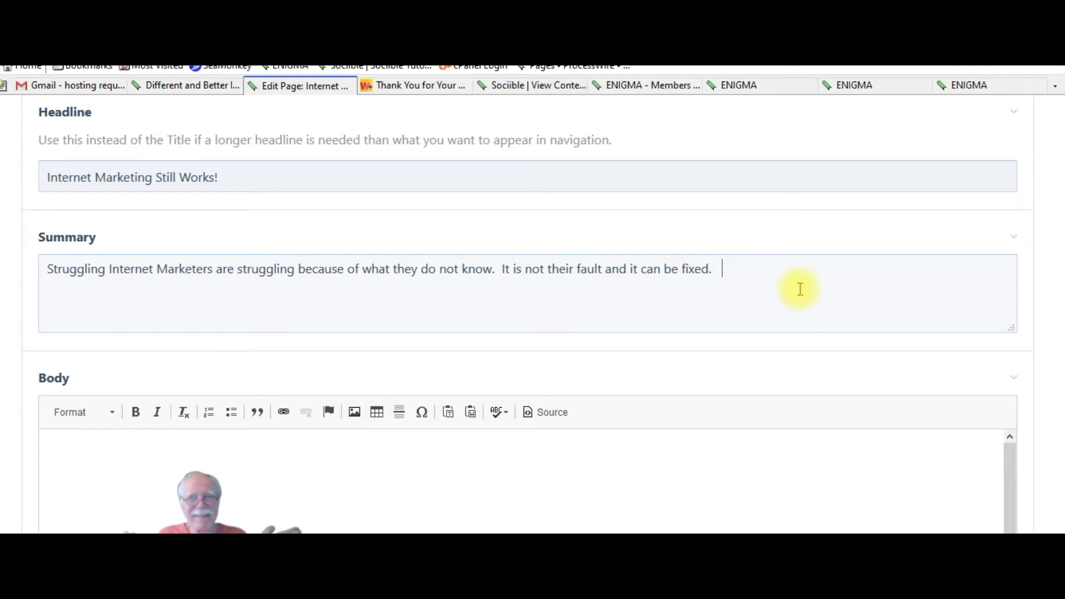
{"action": "mouse_move", "coordinate": [712, 539]}
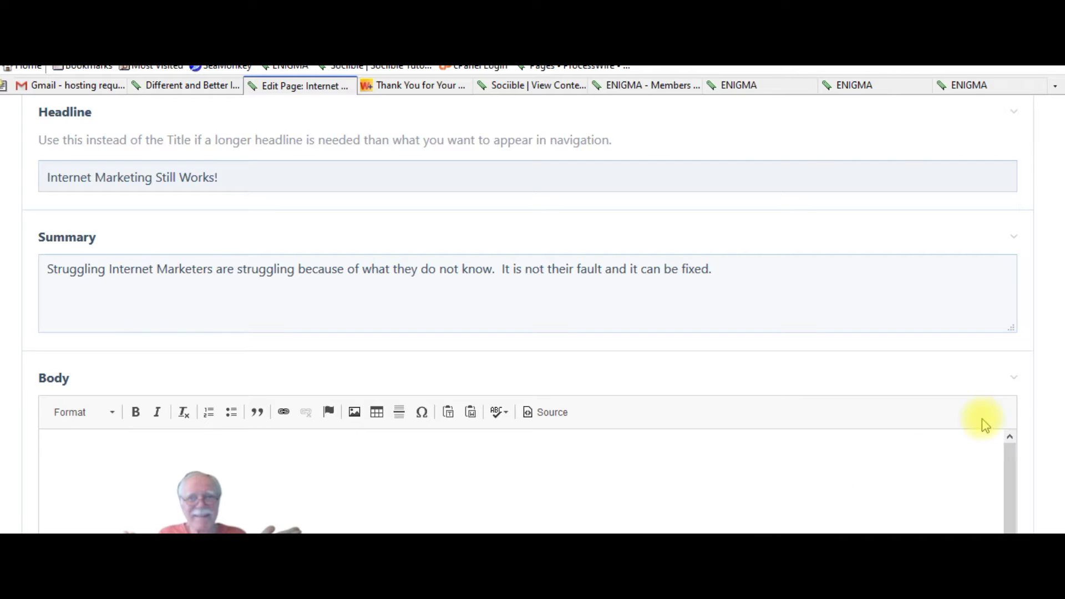
{"action": "scroll", "coordinate": [1059, 280], "scroll_direction": "down", "scroll_amount": 5}
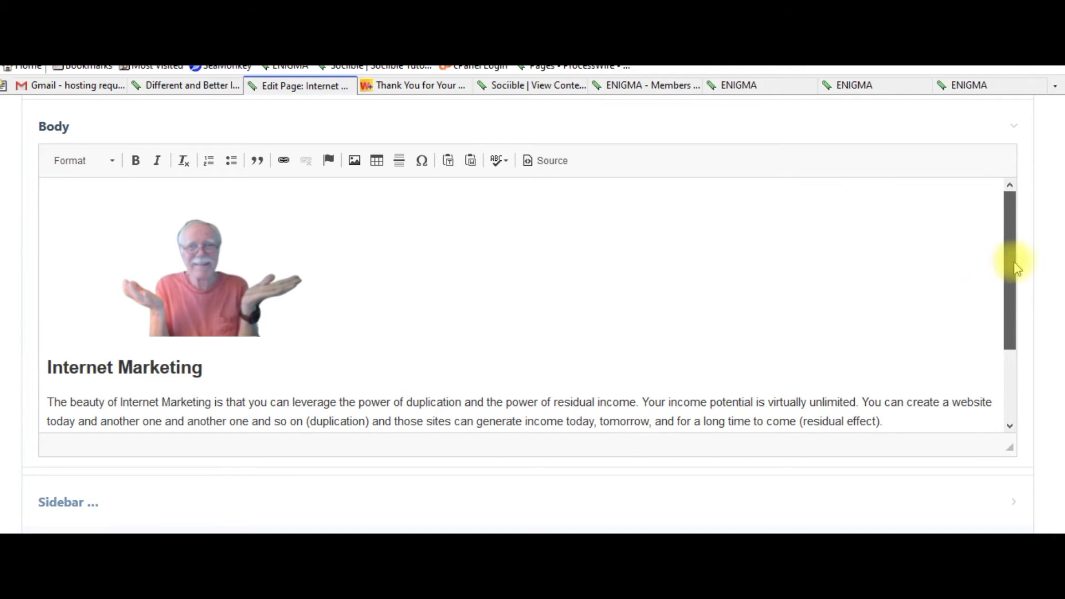
{"action": "left_click_drag", "start_coordinate": [1009, 257], "coordinate": [1009, 200]}
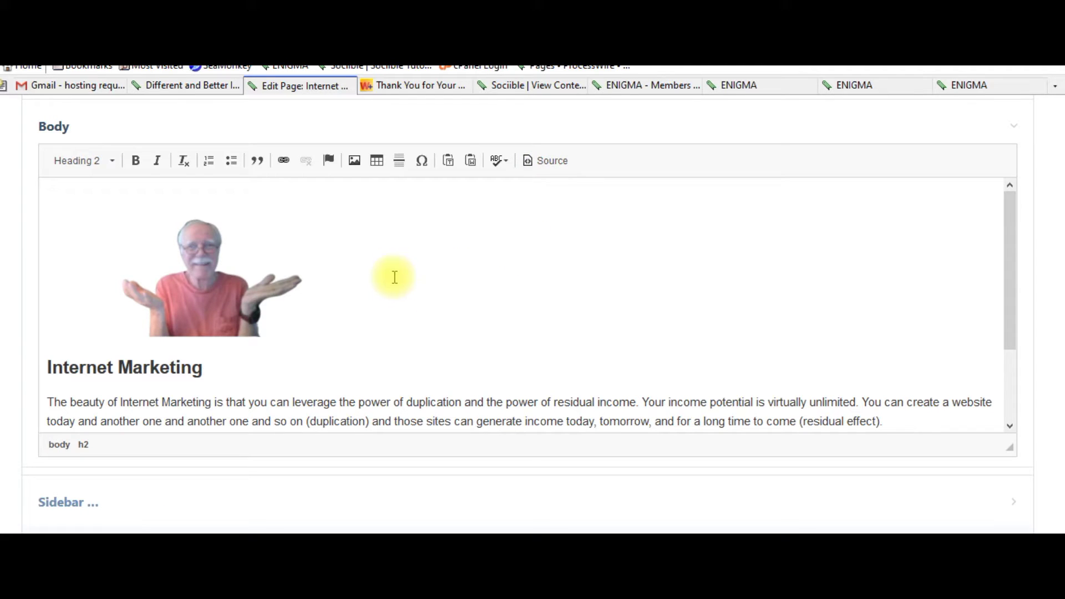
{"action": "left_click", "coordinate": [563, 165]}
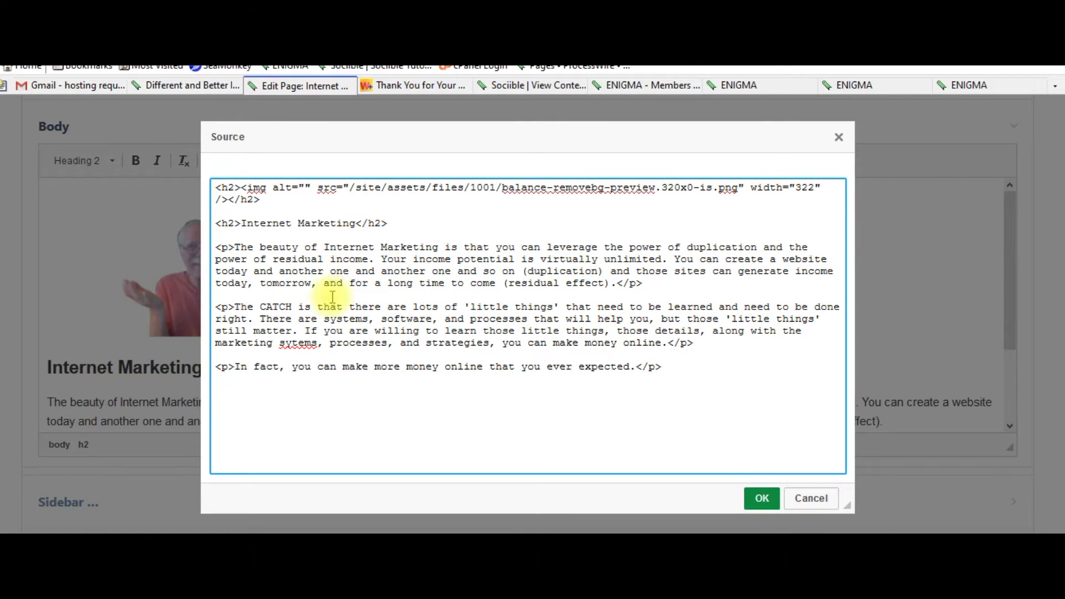
{"action": "left_click", "coordinate": [811, 499]}
{"action": "scroll", "coordinate": [627, 246], "scroll_direction": "down", "scroll_amount": 2}
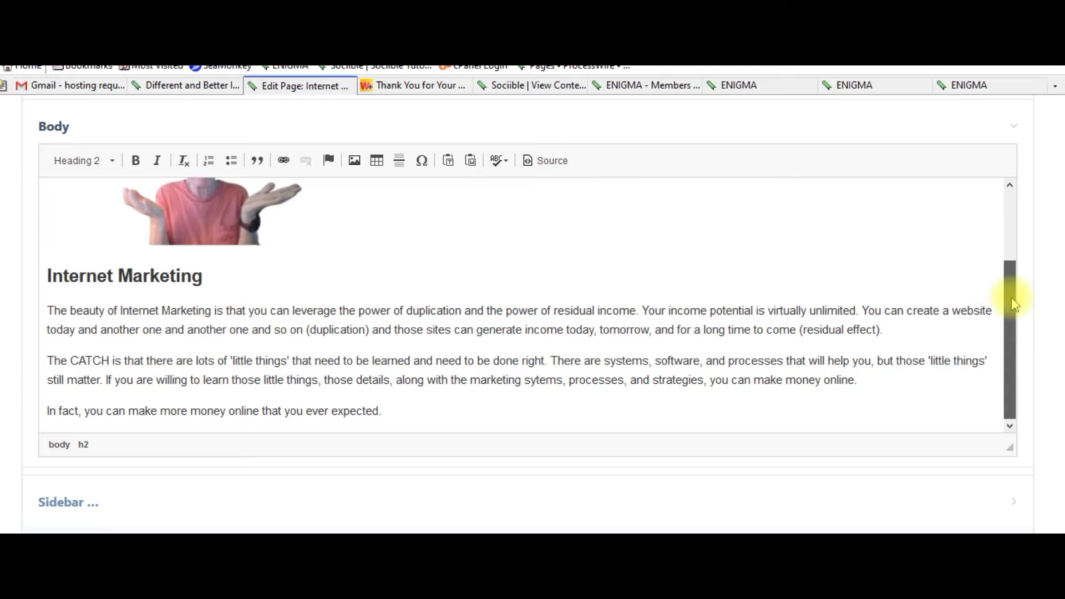
{"action": "scroll", "coordinate": [1058, 345], "scroll_direction": "down", "scroll_amount": 2}
{"action": "scroll", "coordinate": [1059, 341], "scroll_direction": "up", "scroll_amount": 3}
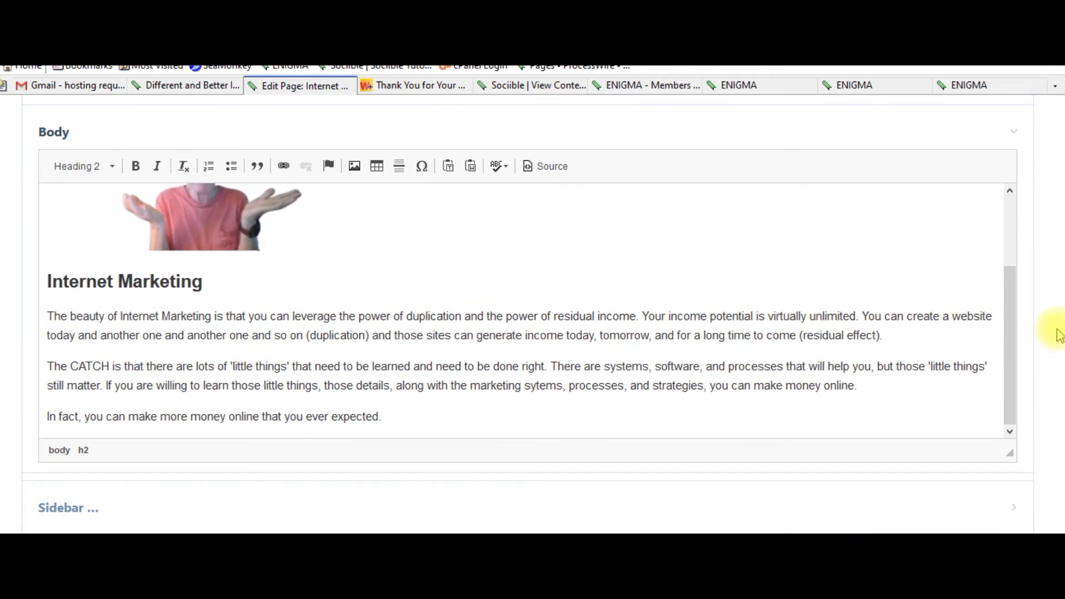
{"action": "scroll", "coordinate": [1059, 328], "scroll_direction": "down", "scroll_amount": 1}
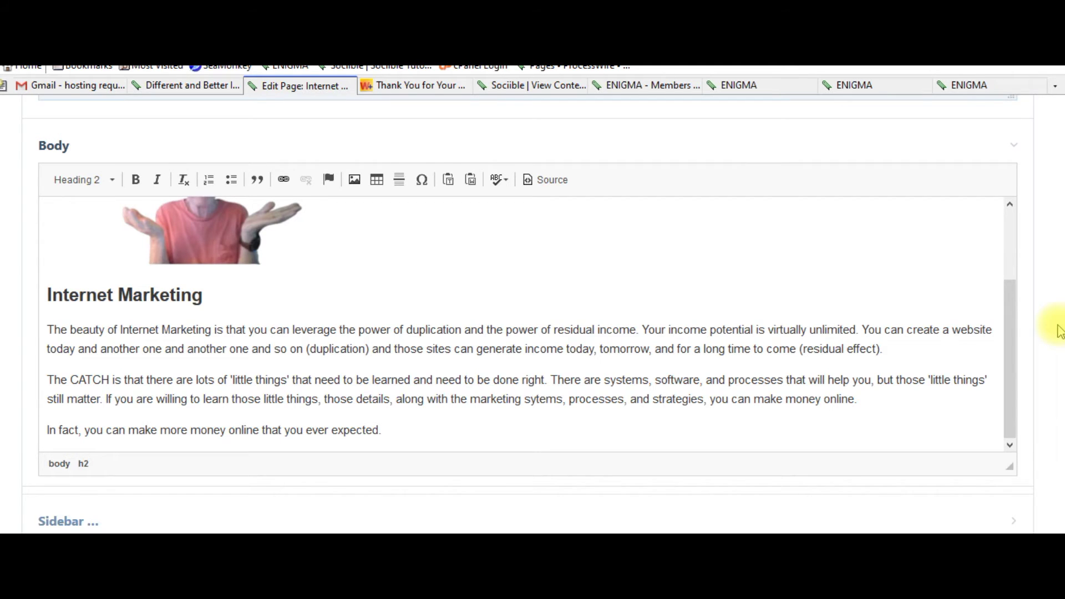
{"action": "scroll", "coordinate": [1058, 331], "scroll_direction": "down", "scroll_amount": 1}
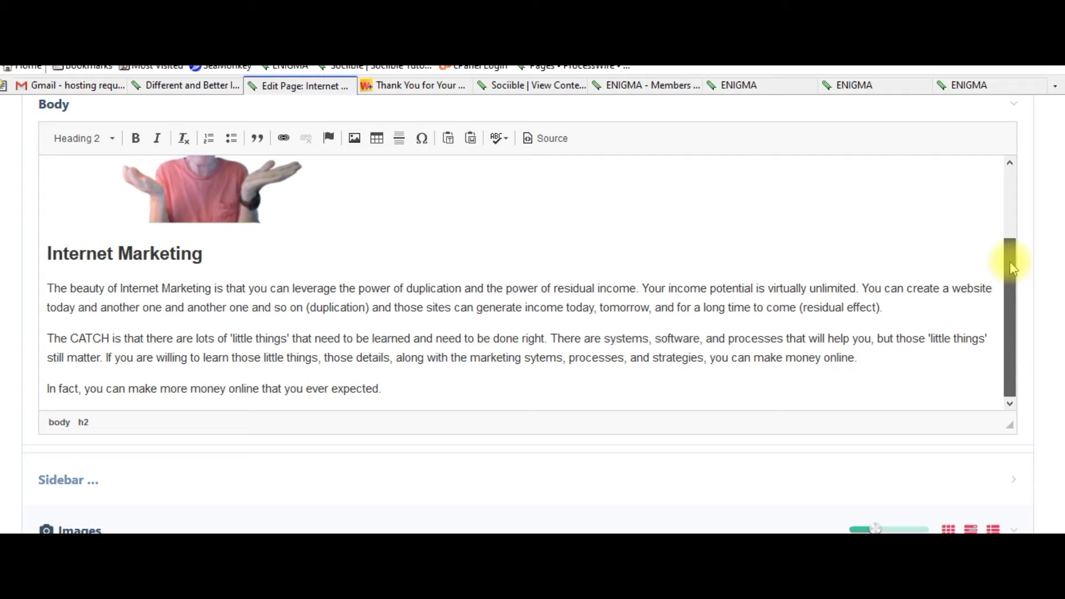
{"action": "left_click_drag", "start_coordinate": [1010, 268], "coordinate": [1010, 251]}
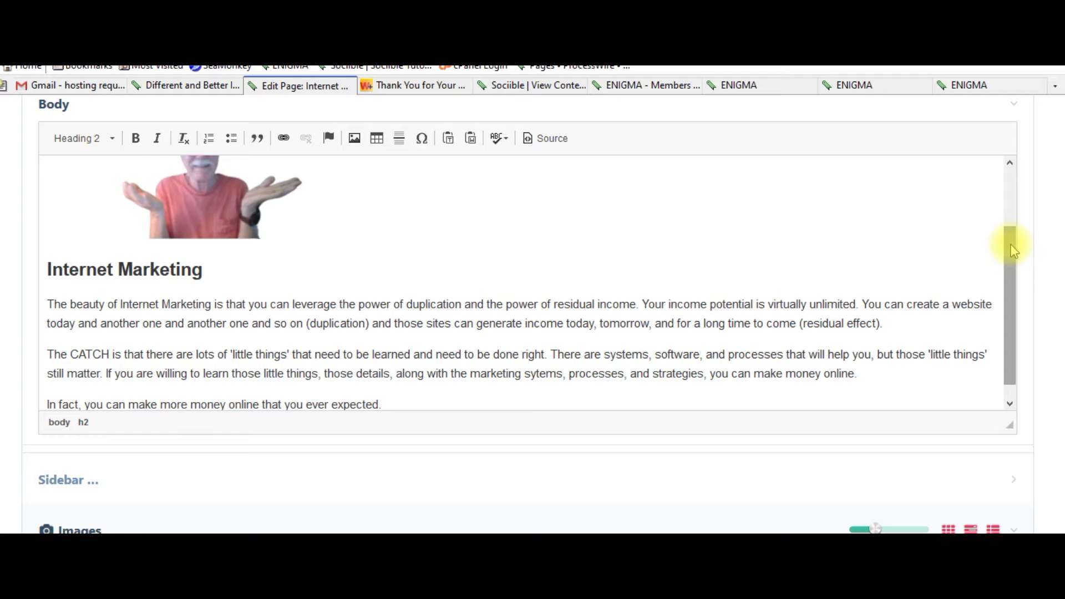
{"action": "left_click_drag", "start_coordinate": [1012, 259], "coordinate": [1012, 281]}
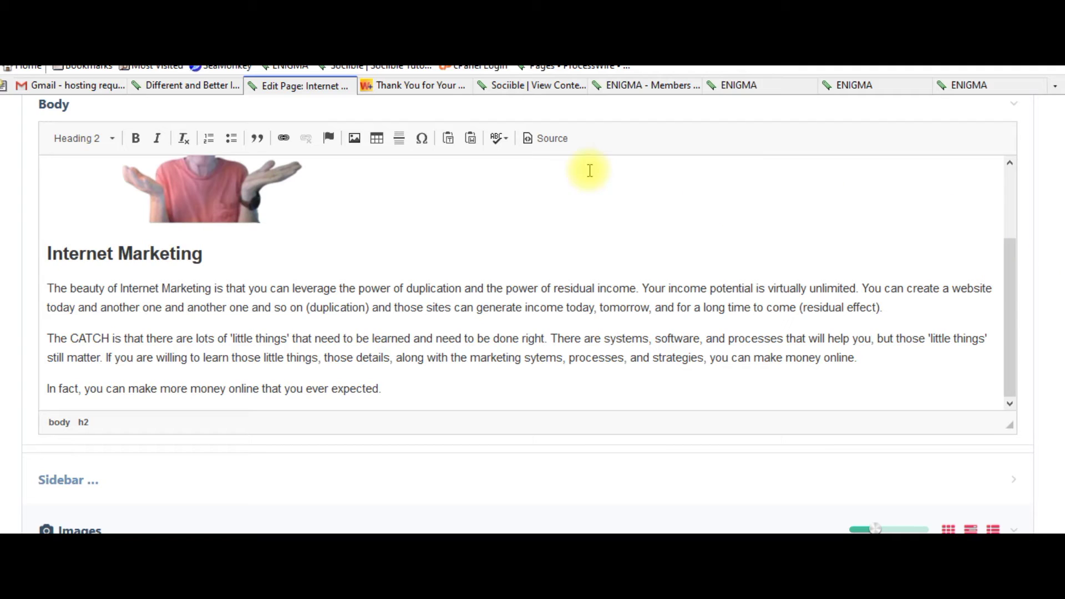
{"action": "scroll", "coordinate": [1058, 297], "scroll_direction": "up", "scroll_amount": 3}
{"action": "scroll", "coordinate": [1060, 430], "scroll_direction": "down", "scroll_amount": 8}
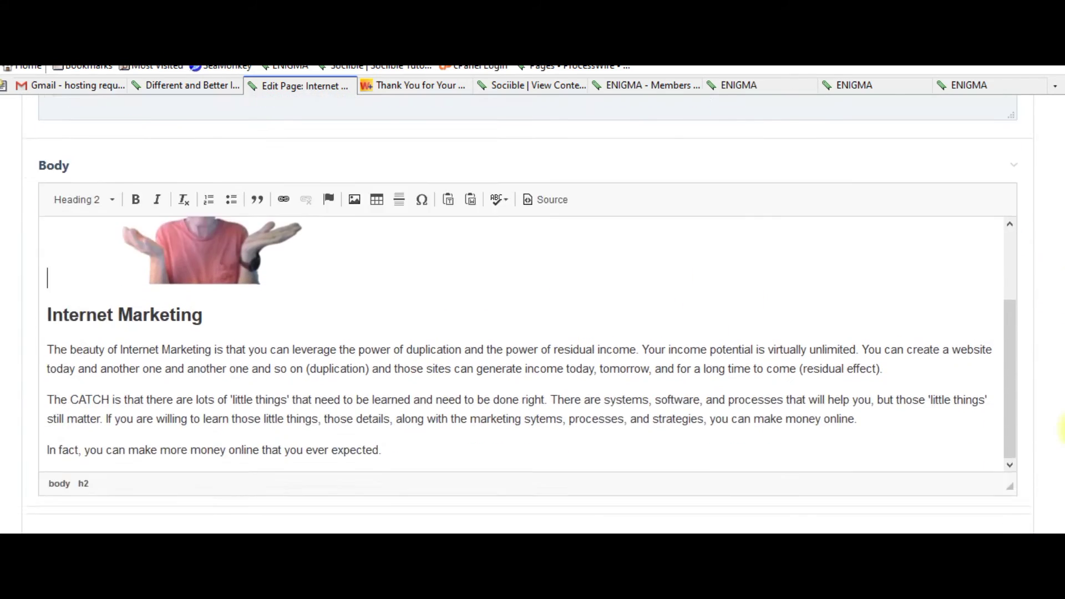
{"action": "scroll", "coordinate": [1059, 407], "scroll_direction": "up", "scroll_amount": 5}
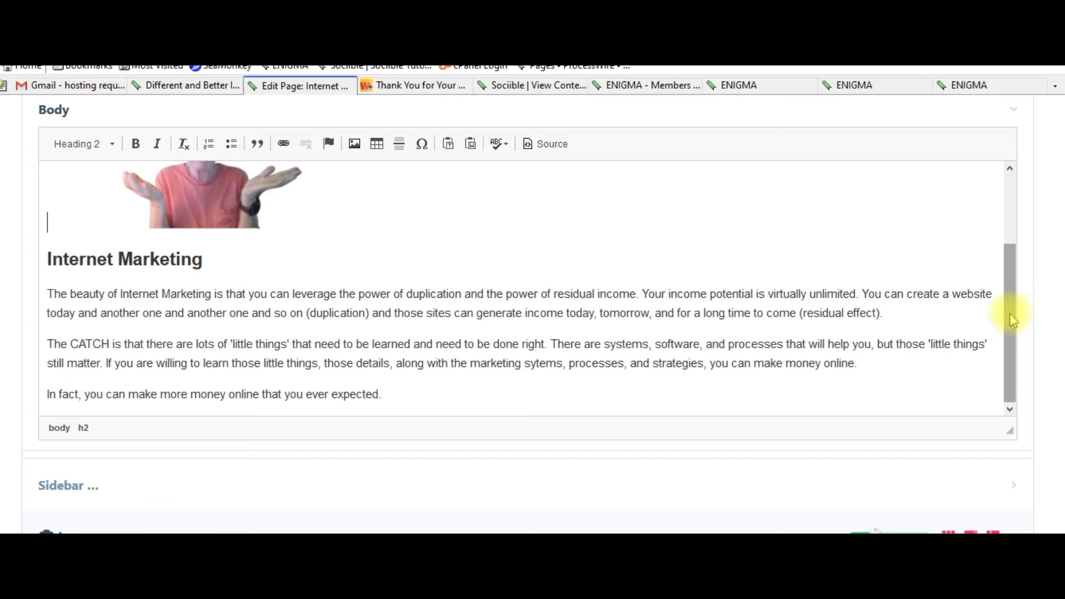
{"action": "scroll", "coordinate": [1059, 338], "scroll_direction": "down", "scroll_amount": 1}
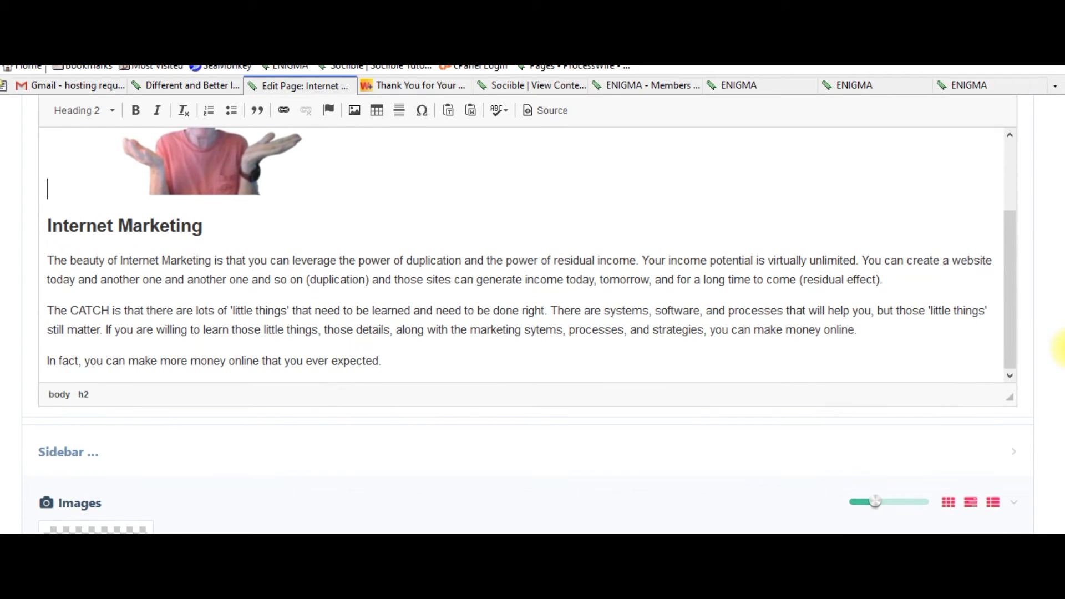
{"action": "scroll", "coordinate": [1059, 355], "scroll_direction": "down", "scroll_amount": 4}
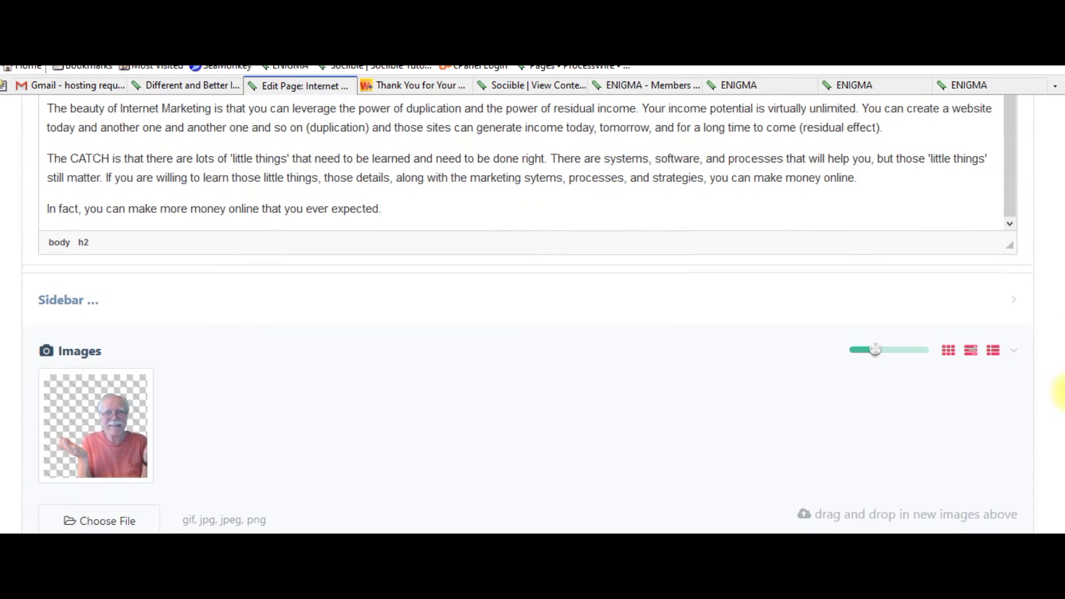
{"action": "scroll", "coordinate": [1059, 383], "scroll_direction": "up", "scroll_amount": 2}
{"action": "scroll", "coordinate": [1059, 433], "scroll_direction": "down", "scroll_amount": 5}
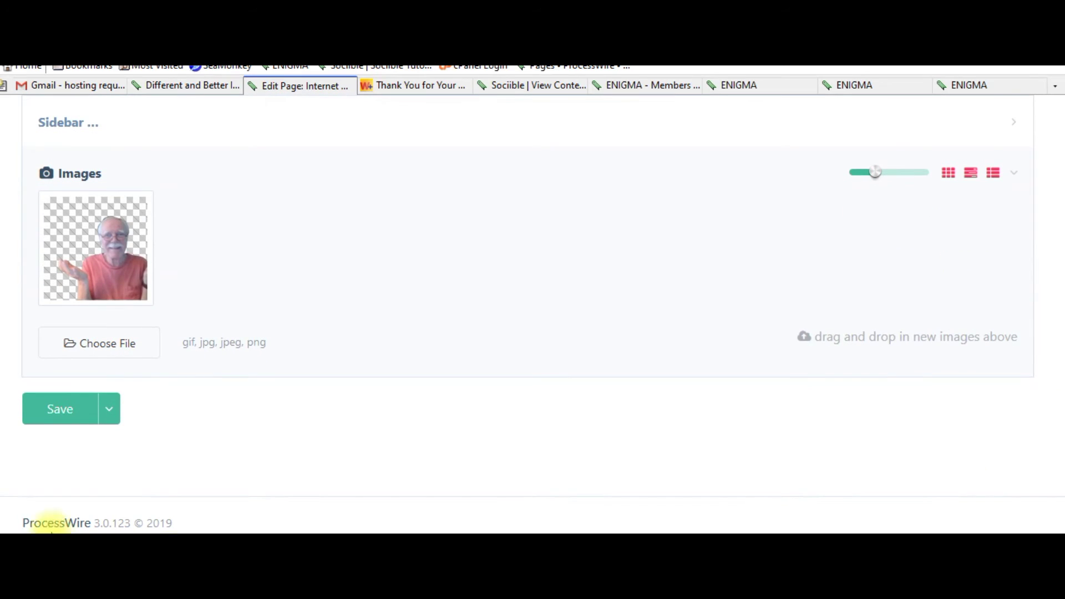
{"action": "left_click", "coordinate": [76, 396]}
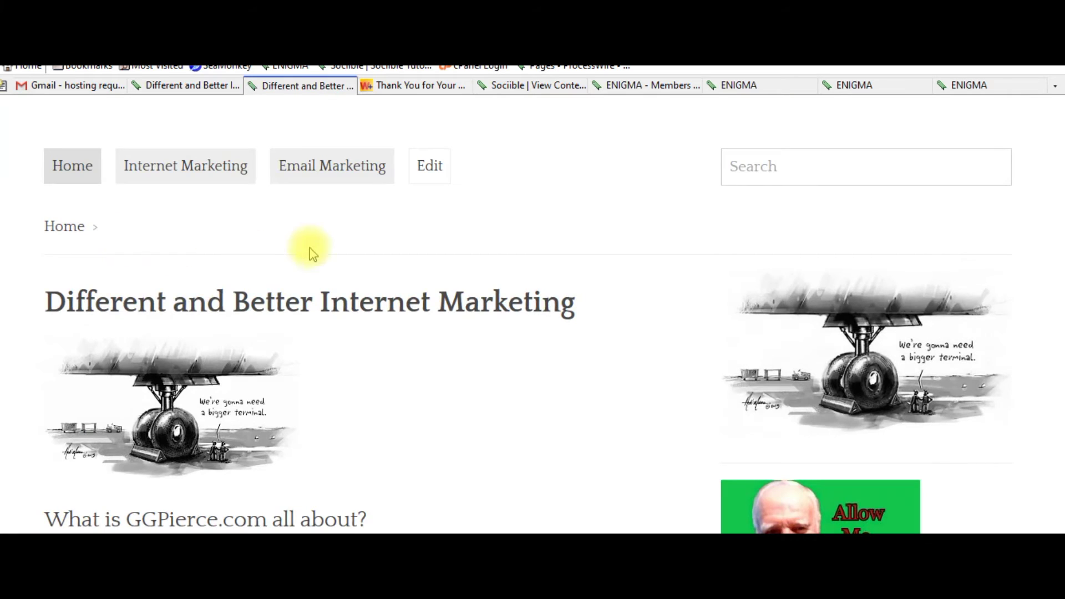
Scroll through the live home page's 'What is GGPierce.com all about?', 'About this site' and 'Browse the site' sections.
{"action": "scroll", "coordinate": [466, 264], "scroll_direction": "down", "scroll_amount": 2}
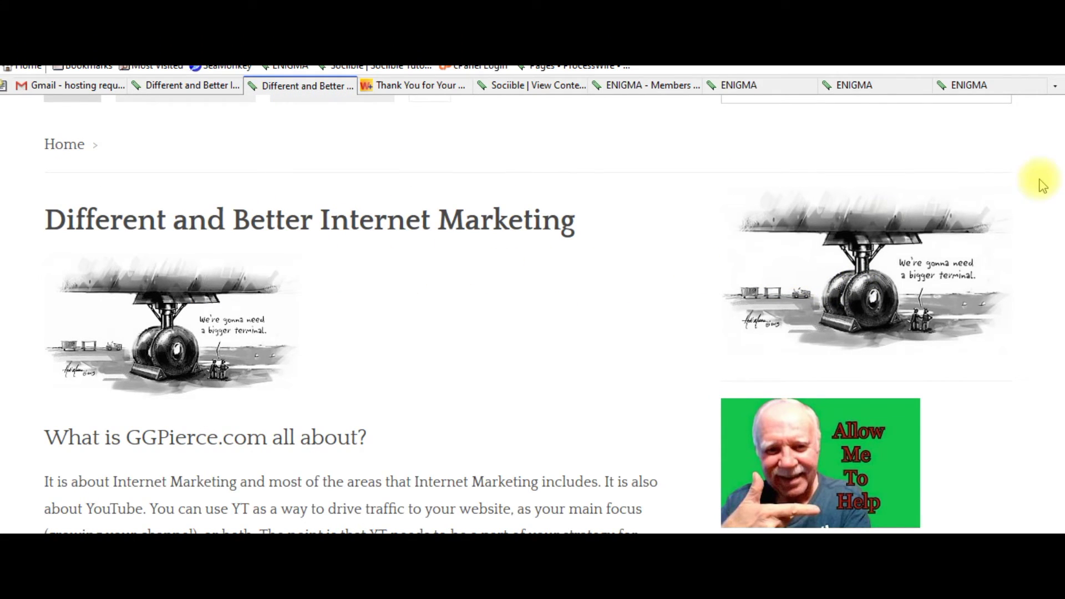
{"action": "scroll", "coordinate": [1060, 299], "scroll_direction": "down", "scroll_amount": 9}
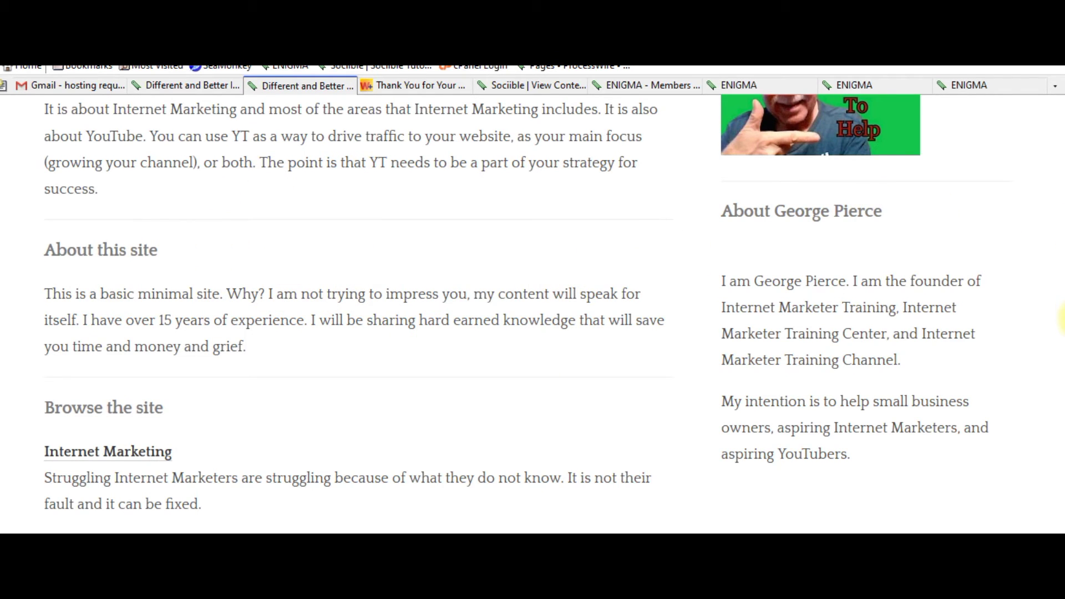
{"action": "scroll", "coordinate": [1062, 339], "scroll_direction": "down", "scroll_amount": 3}
{"action": "scroll", "coordinate": [1061, 227], "scroll_direction": "up", "scroll_amount": 11}
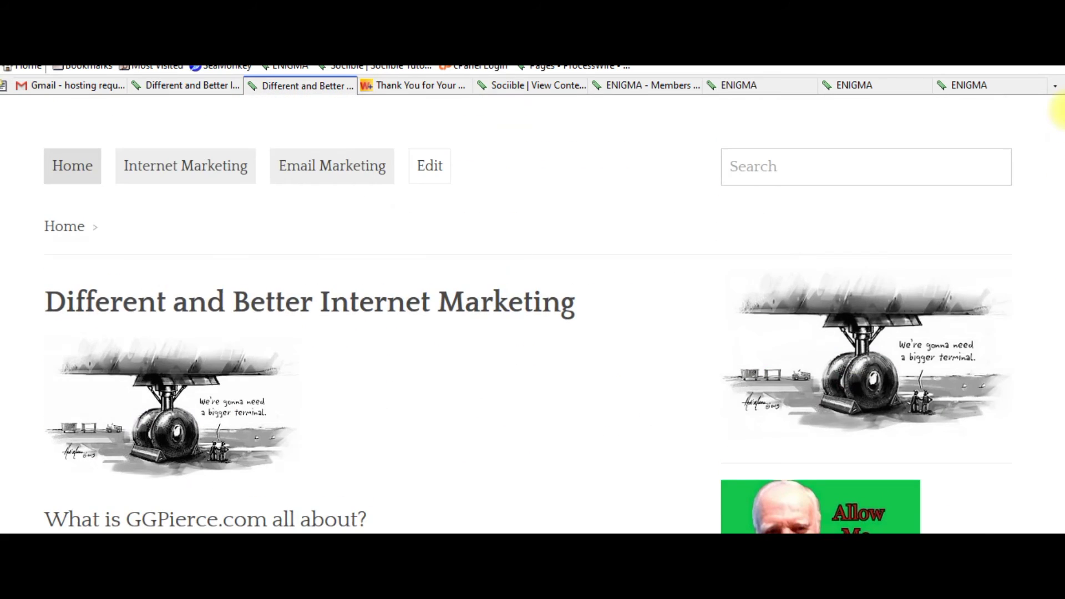
{"action": "scroll", "coordinate": [1060, 111], "scroll_direction": "down", "scroll_amount": 2}
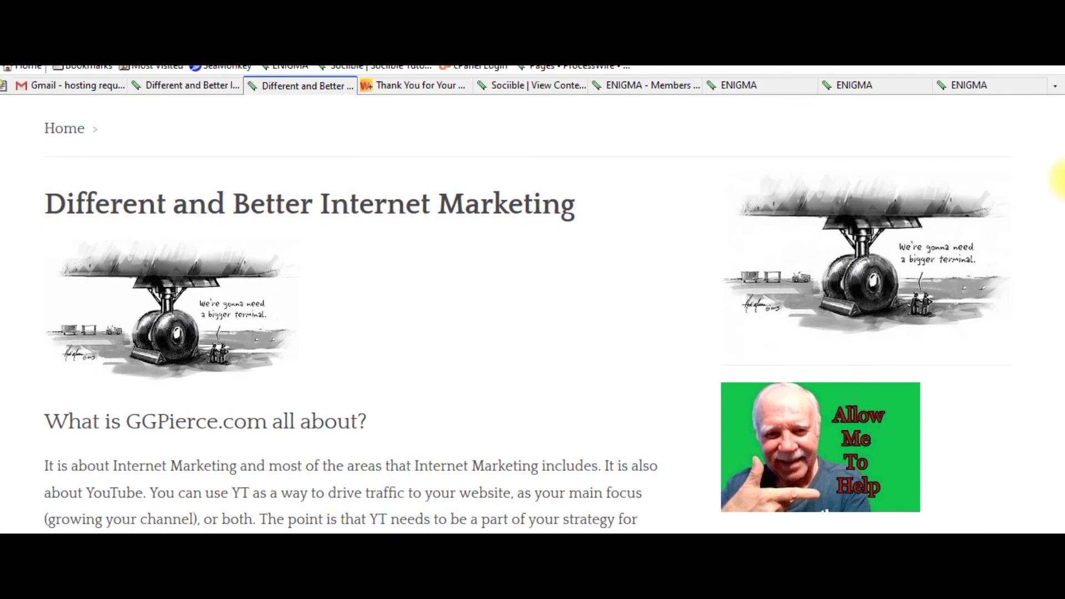
{"action": "scroll", "coordinate": [1060, 178], "scroll_direction": "up", "scroll_amount": 2}
{"action": "scroll", "coordinate": [1060, 114], "scroll_direction": "down", "scroll_amount": 1}
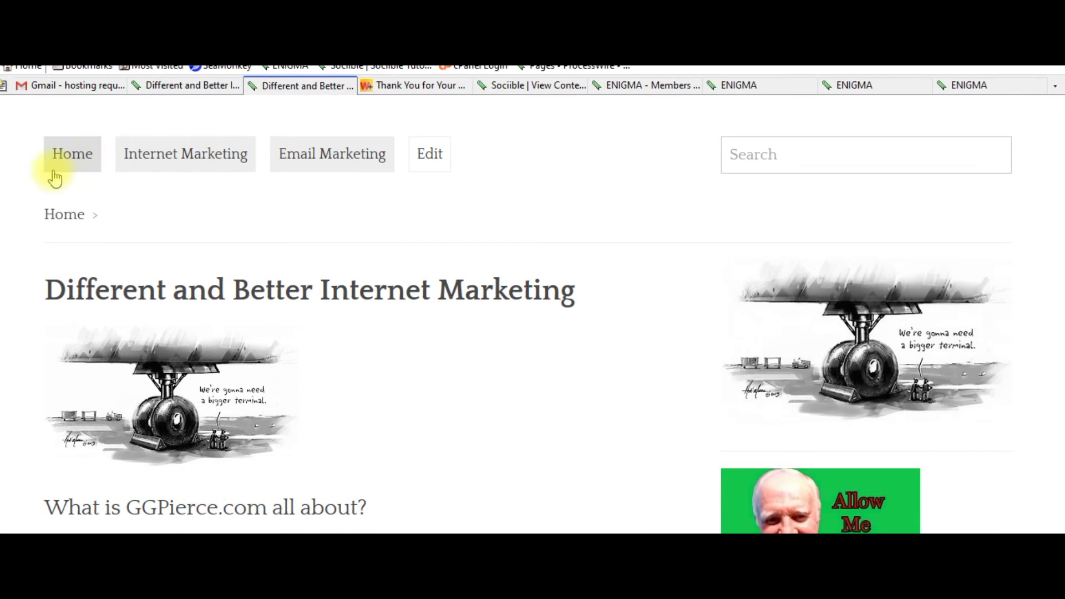